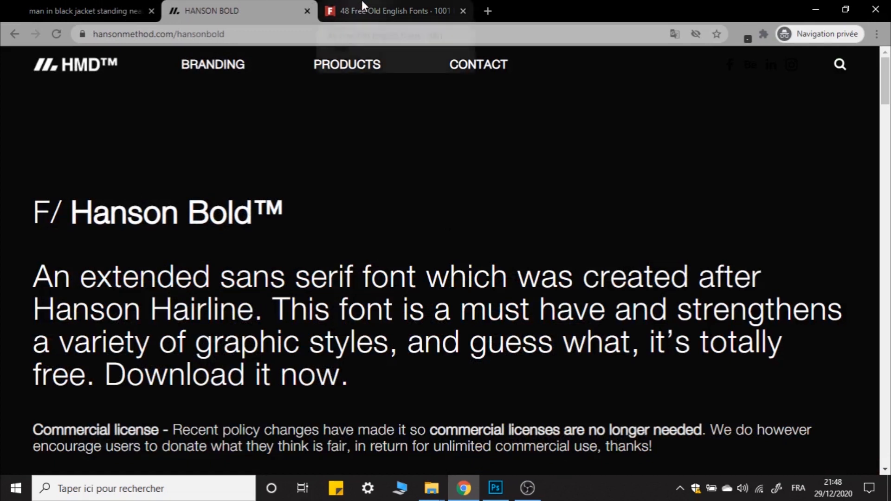
# Step: Look through the free Old English fonts listed on 1001 Fonts for a blackletter typeface
pyautogui.click(397, 7)
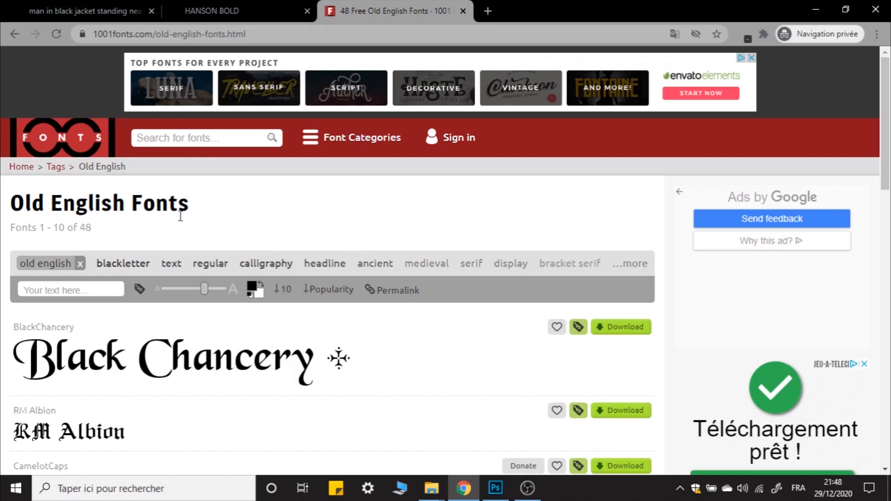
pyautogui.scroll(-5, 271, 225)
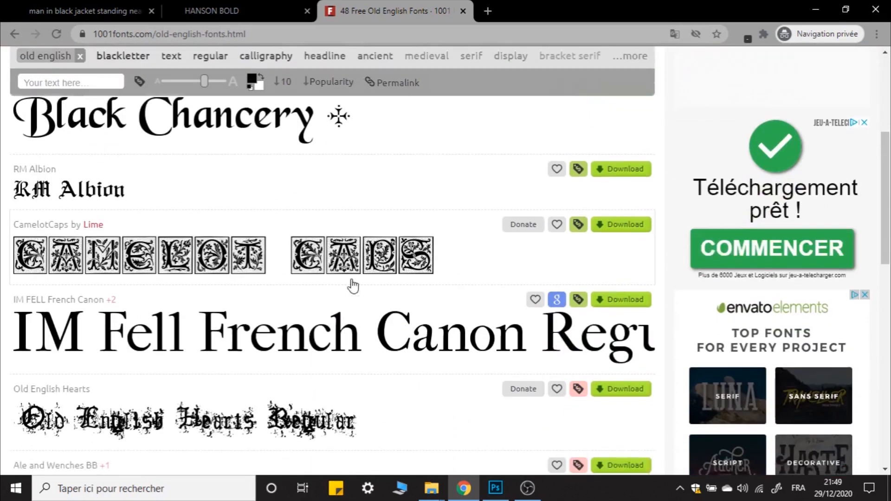
pyautogui.scroll(-3, 351, 324)
pyautogui.scroll(-4, 354, 339)
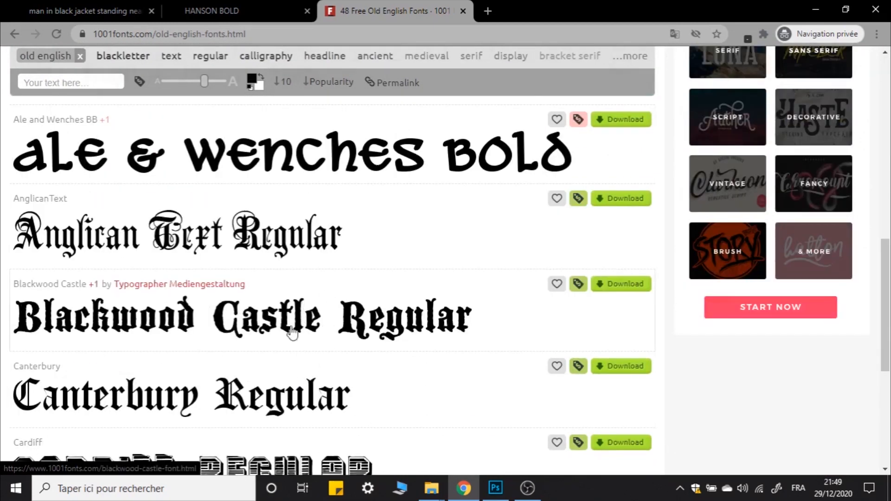
pyautogui.scroll(15, 349, 346)
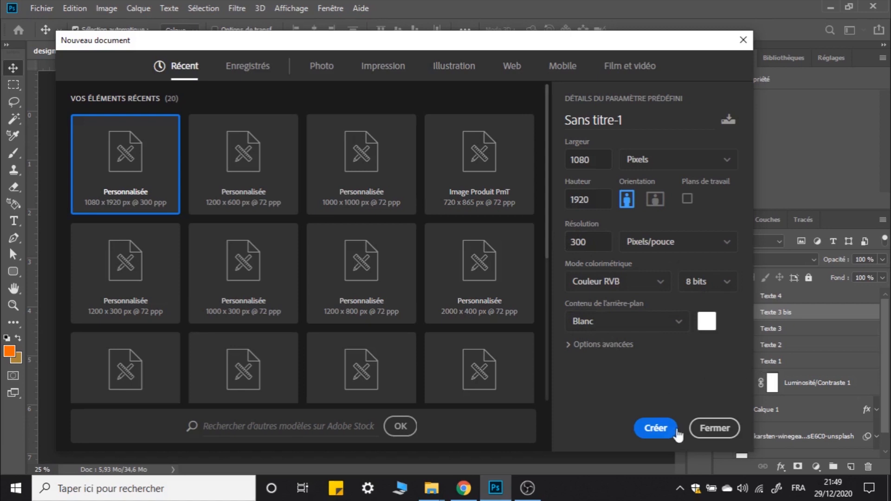
# Step: Create a 1080 x 1920 px document at 300 ppi in Photoshop and convert its background into the regular layer Calque 0
pyautogui.click(654, 429)
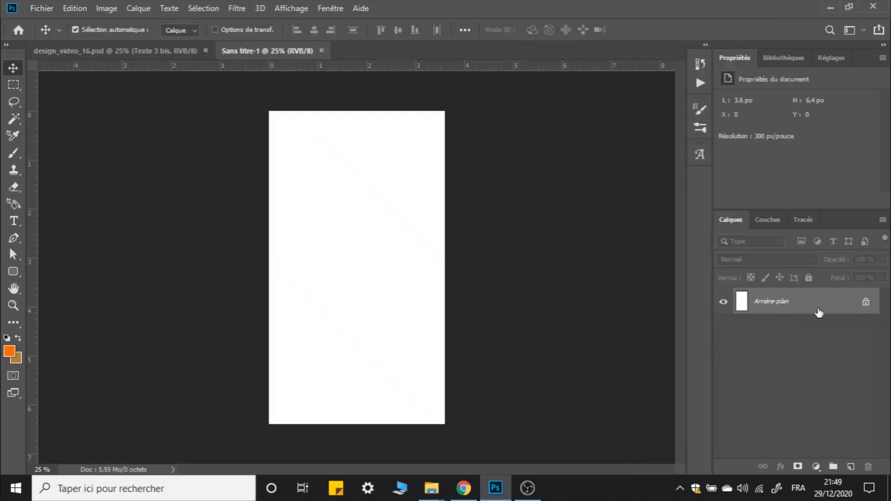
pyautogui.doubleClick(820, 310)
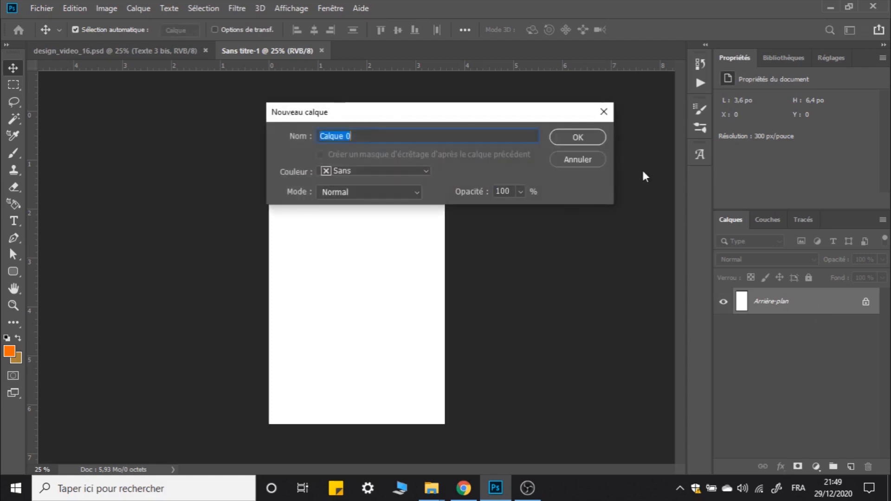
pyautogui.click(589, 140)
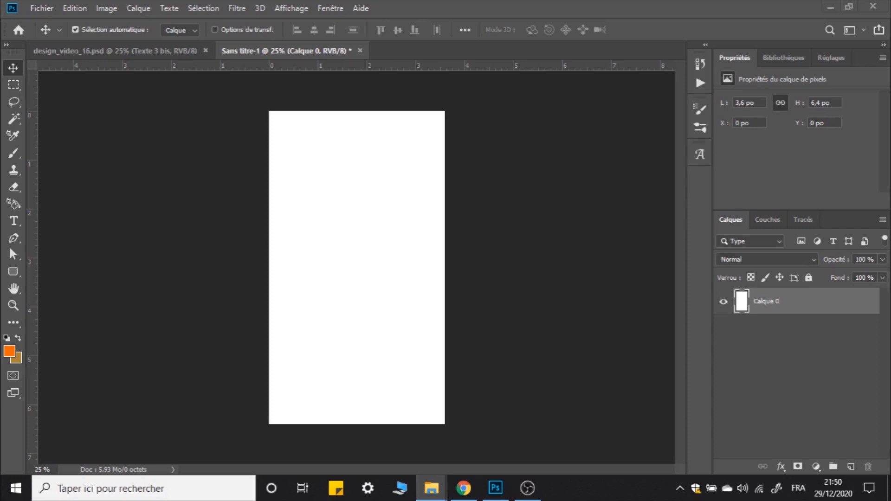
# Step: Place the photo of the man in front of the scaffolding and scale it from its centre to about 11.11% to cover the canvas
pyautogui.click(337, 283)
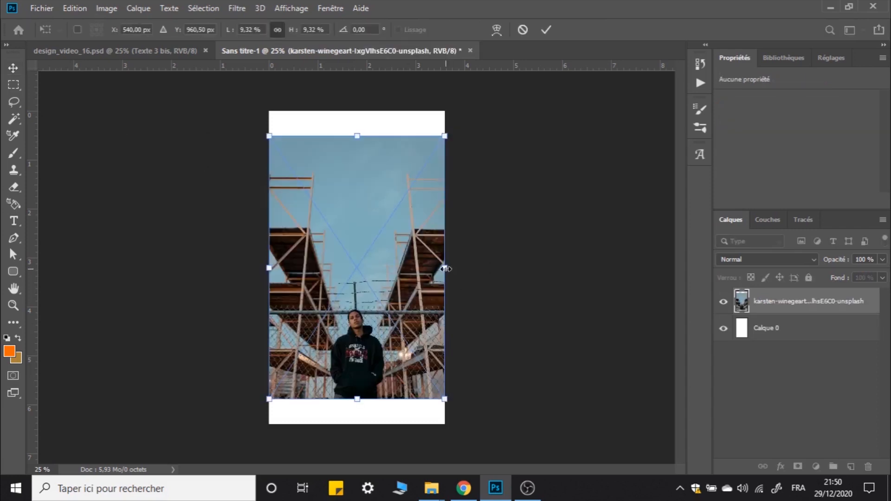
pyautogui.press('alt')
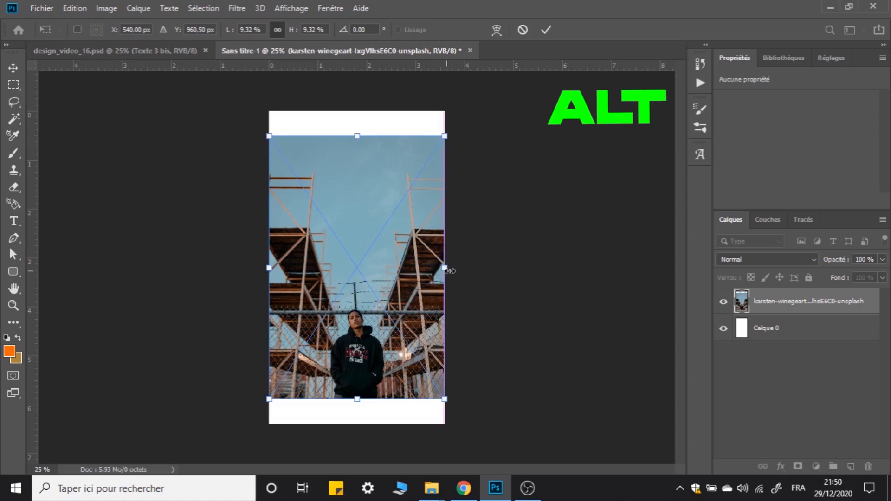
pyautogui.moveTo(446, 269); pyautogui.dragTo(463, 271)
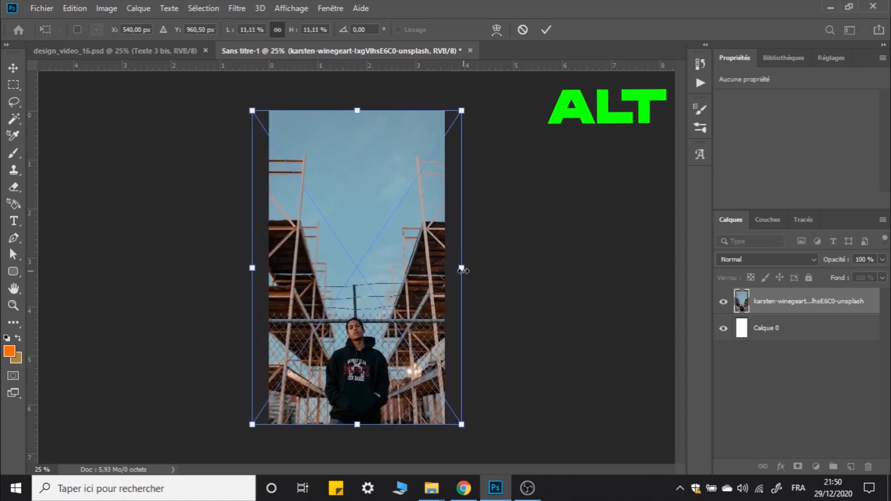
pyautogui.click(544, 29)
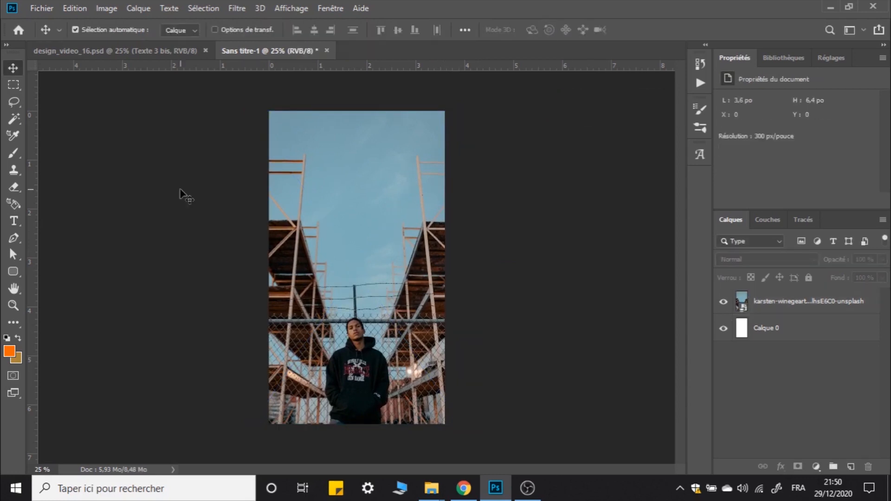
# Step: Set the foreground colour to the dark red 7d0000
pyautogui.click(10, 351)
pyautogui.moveTo(695, 149); pyautogui.dragTo(697, 135)
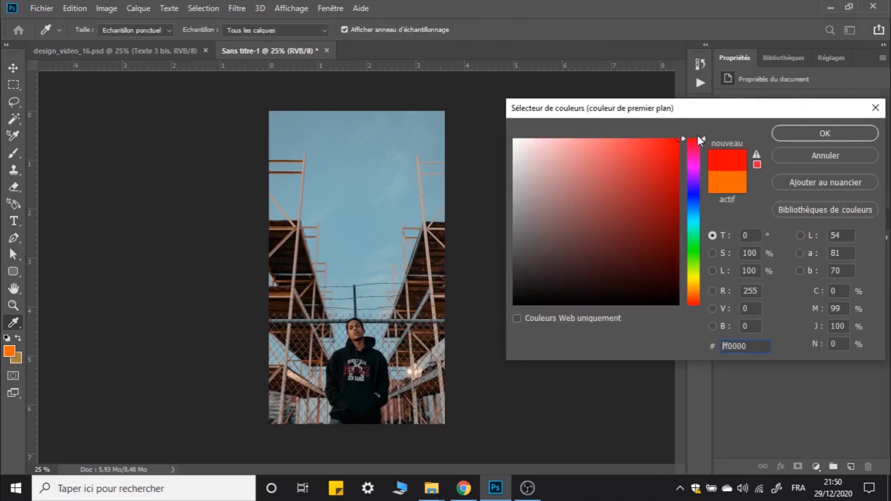
pyautogui.moveTo(649, 178); pyautogui.dragTo(690, 202)
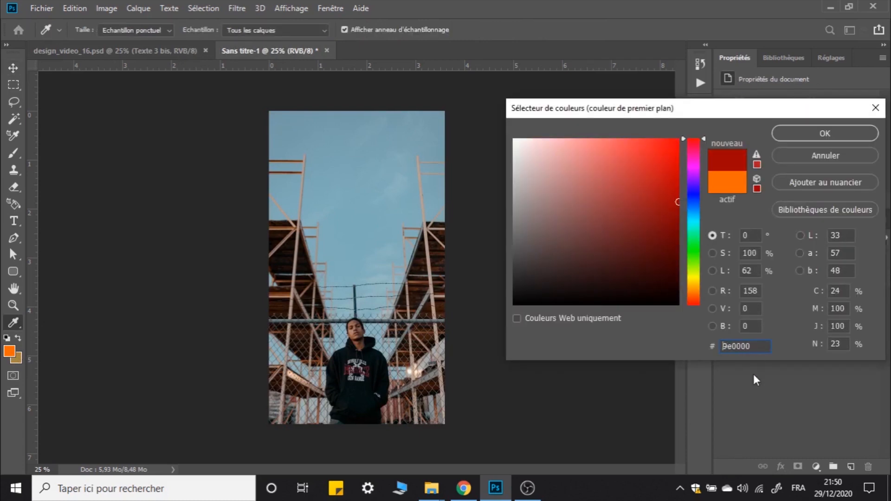
pyautogui.moveTo(754, 347); pyautogui.dragTo(667, 349)
pyautogui.write('7d000')
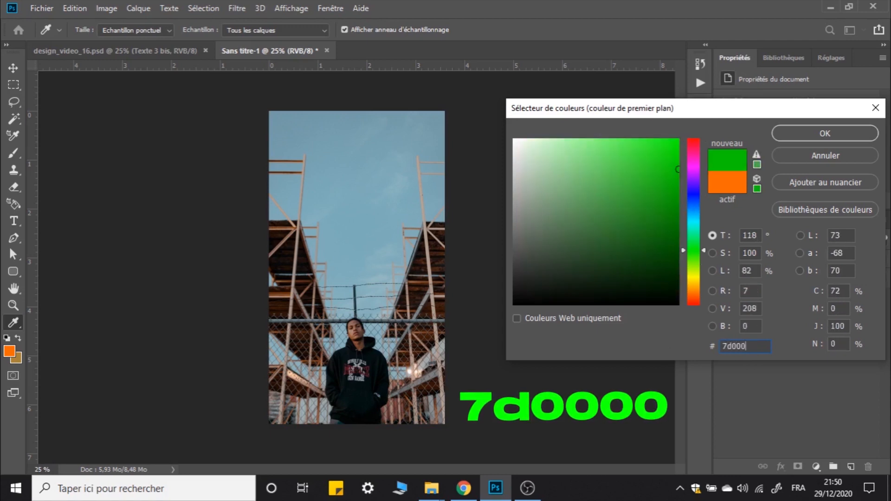
pyautogui.write('0')
pyautogui.click(793, 129)
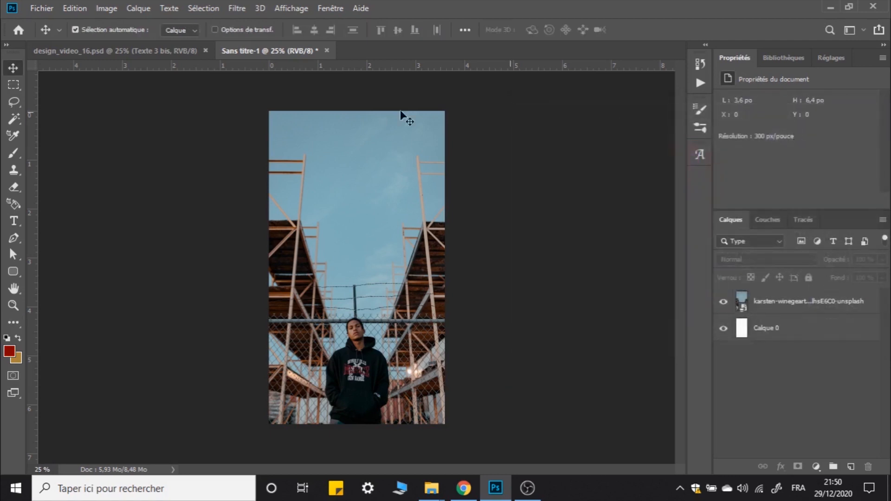
# Step: Set the Brush tool's size to 3000 px
pyautogui.click(16, 153)
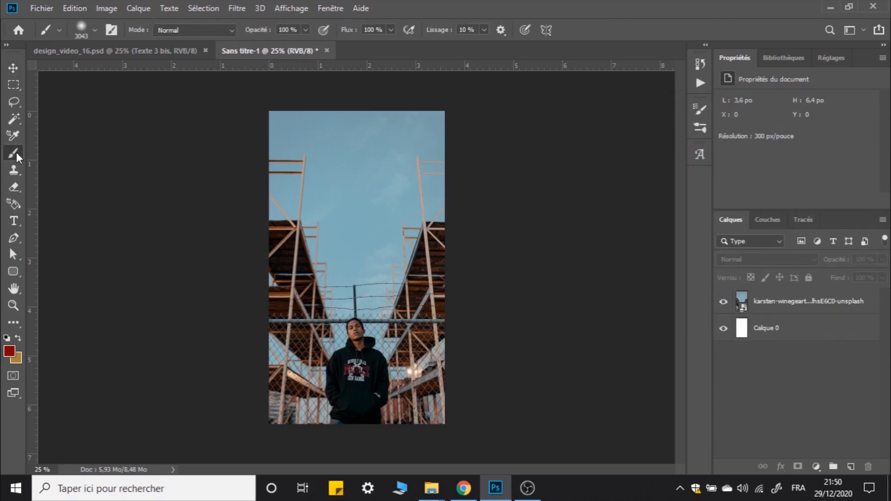
pyautogui.click(82, 29)
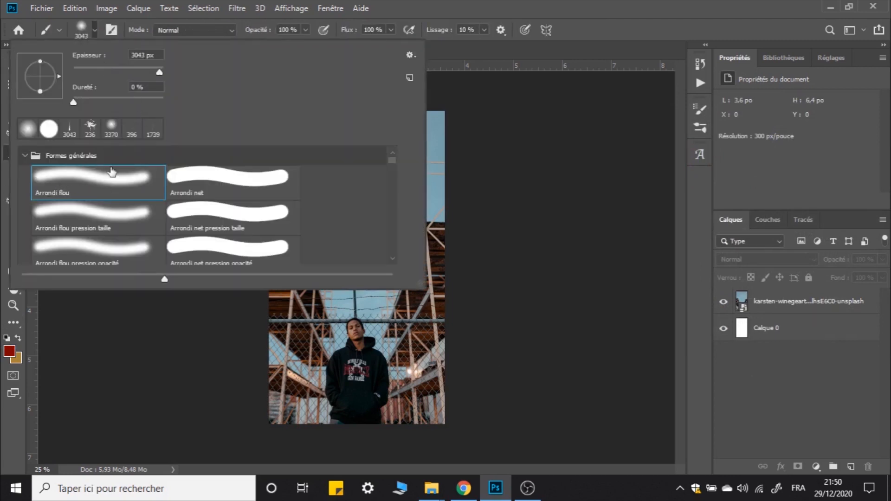
pyautogui.moveTo(145, 54); pyautogui.dragTo(105, 57)
pyautogui.write('3000')
pyautogui.press('Return')
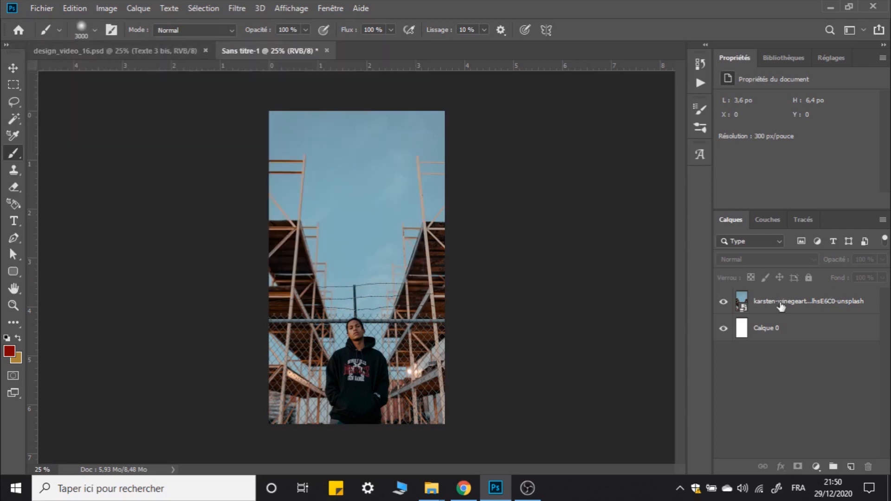
# Step: Add a new empty layer directly above the photo layer
pyautogui.click(781, 306)
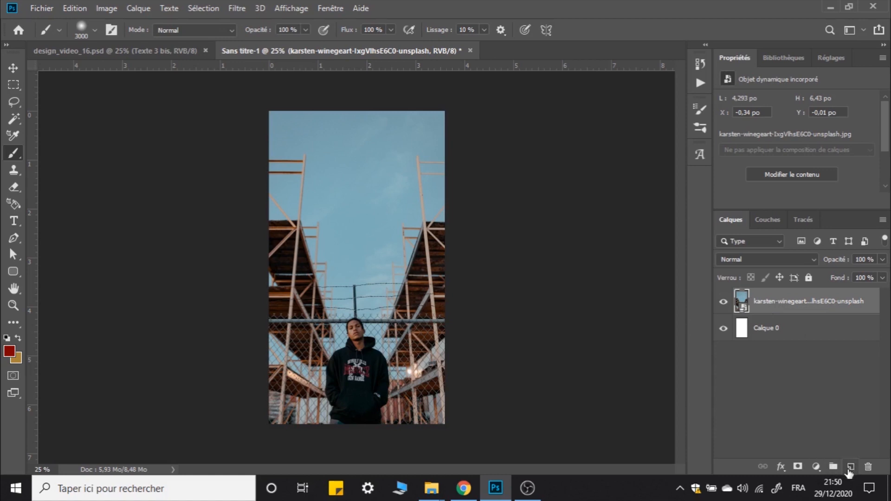
pyautogui.click(851, 466)
pyautogui.press('v')
pyautogui.hotkey('ctrl', '-')
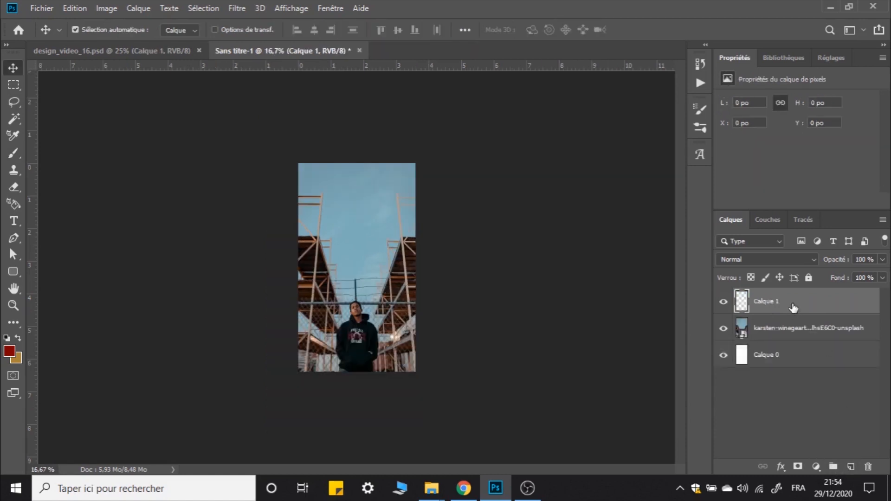
# Step: Place a horizontal ruler guide about 1 inch below the canvas's upper edge
pyautogui.click(14, 154)
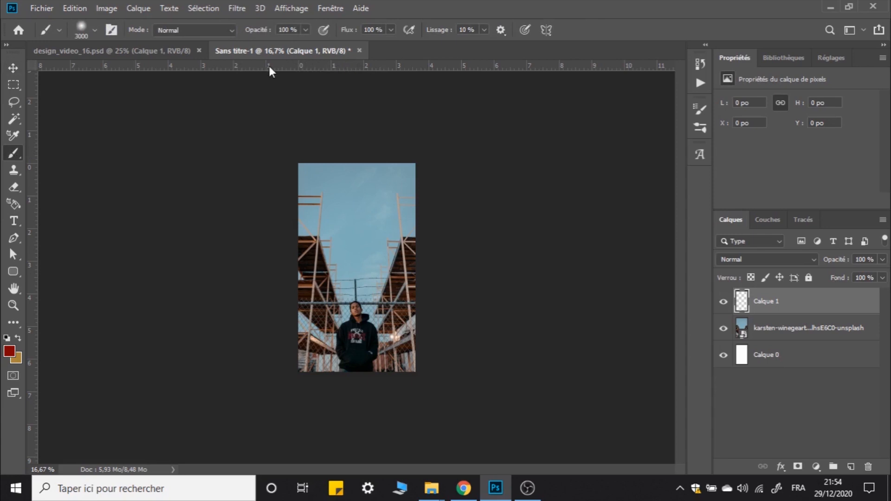
pyautogui.hotkey('ctrl', 'r')
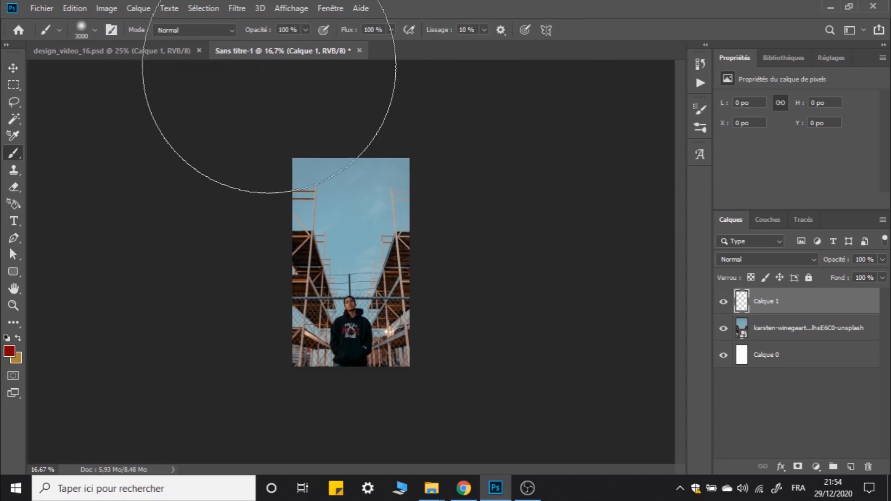
pyautogui.hotkey('ctrl', 'r')
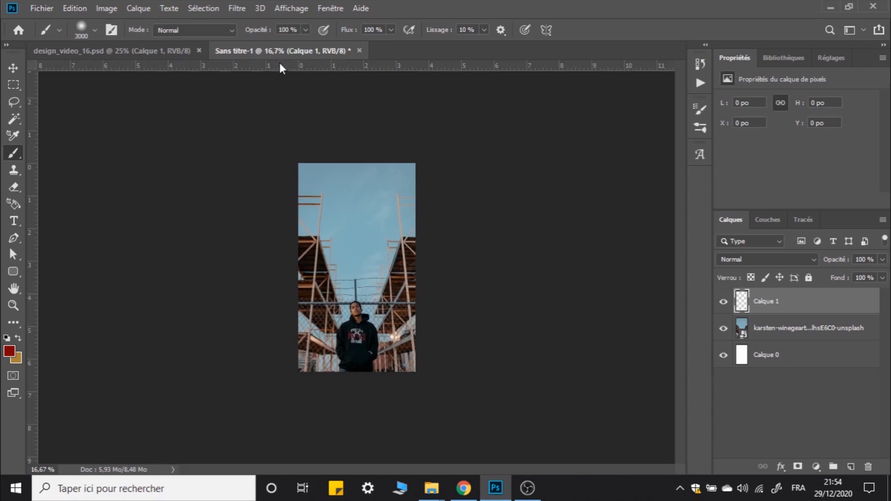
pyautogui.moveTo(280, 65); pyautogui.dragTo(296, 198)
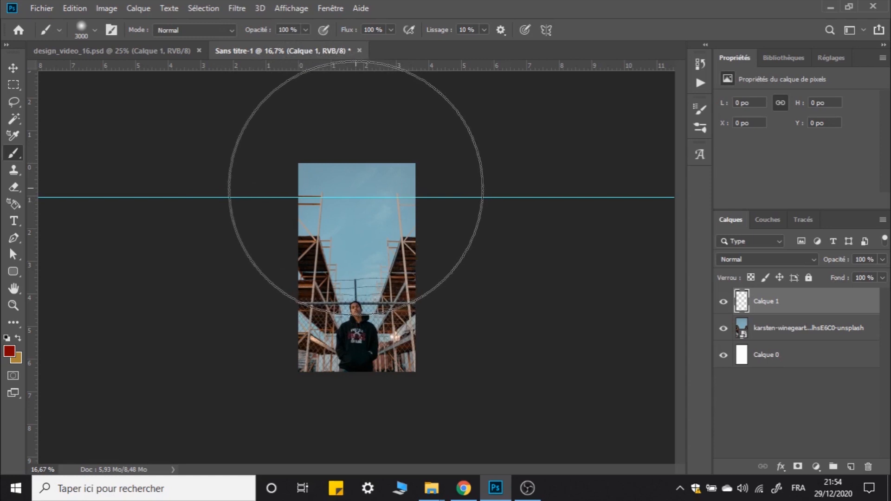
# Step: Paint one large soft red dab centred above the guide on the new layer, replacing a first attempt, and hide the guide
pyautogui.moveTo(355, 188); pyautogui.dragTo(528, 154)
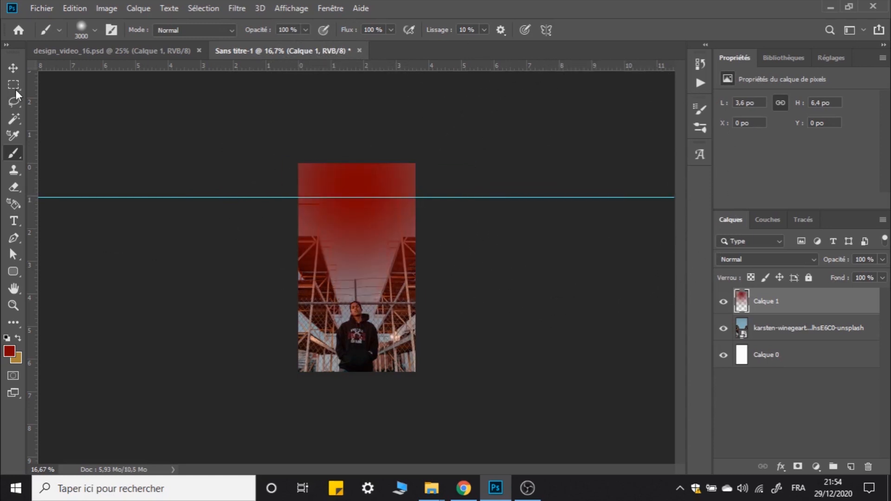
pyautogui.hotkey('ctrl', 'z')
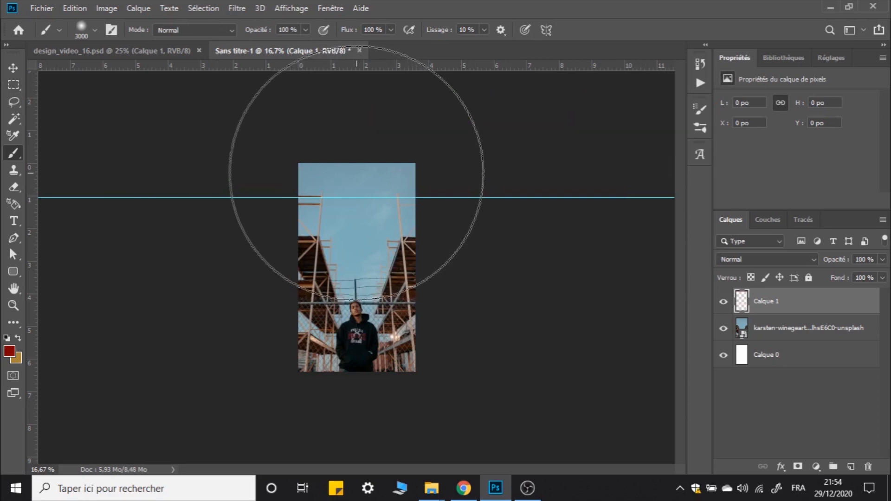
pyautogui.click(356, 173)
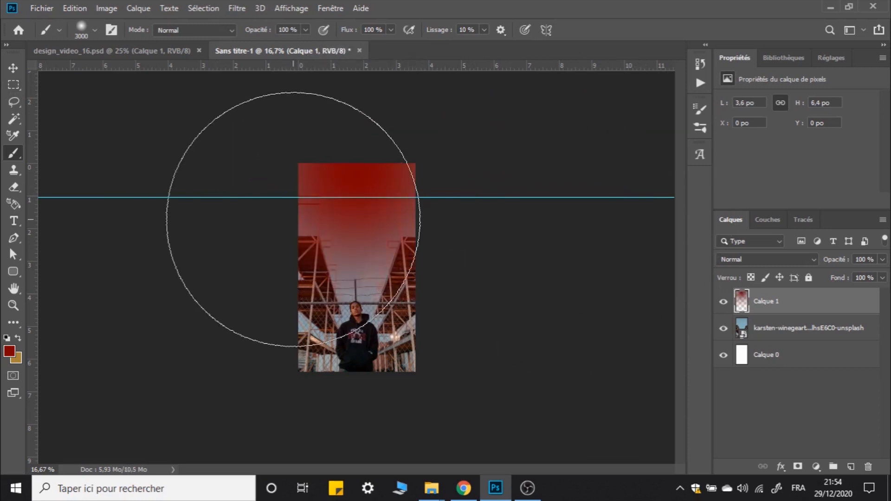
pyautogui.hotkey('ctrl', 'h')
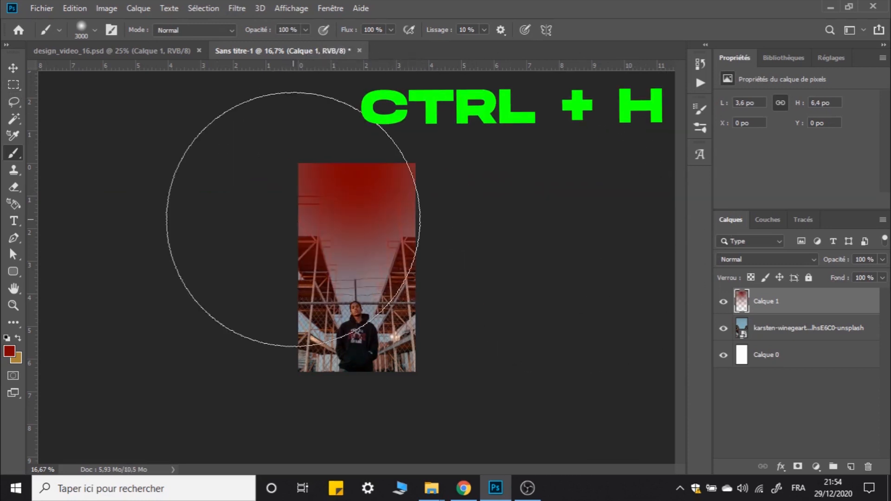
pyautogui.press('v')
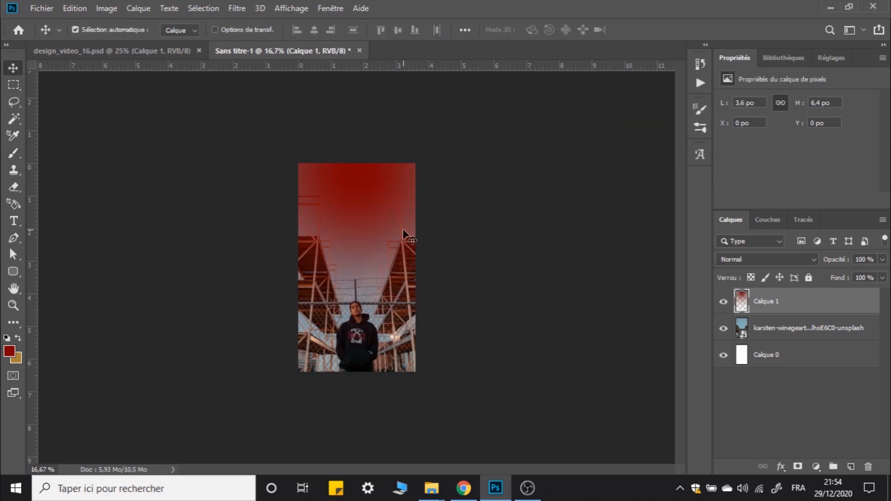
# Step: Add a white Lorem Ipsum text line in Hanson Bold across the red sky in the upper part of the poster
pyautogui.click(13, 225)
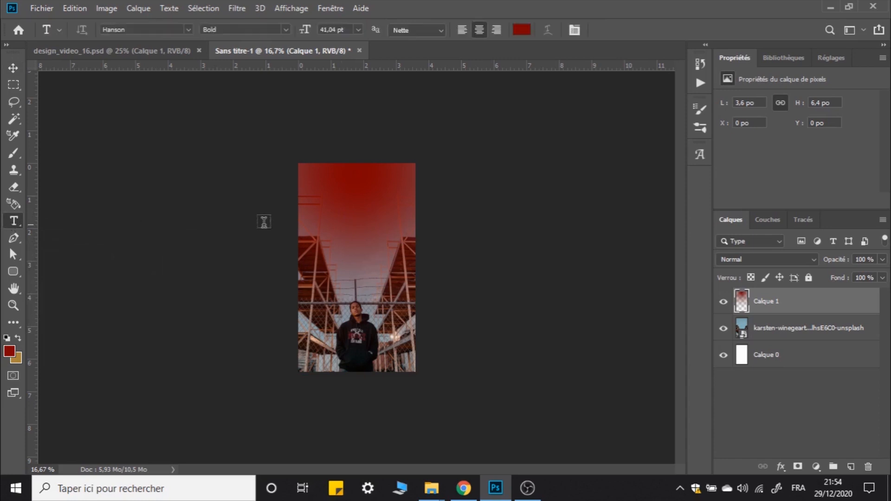
pyautogui.click(339, 207)
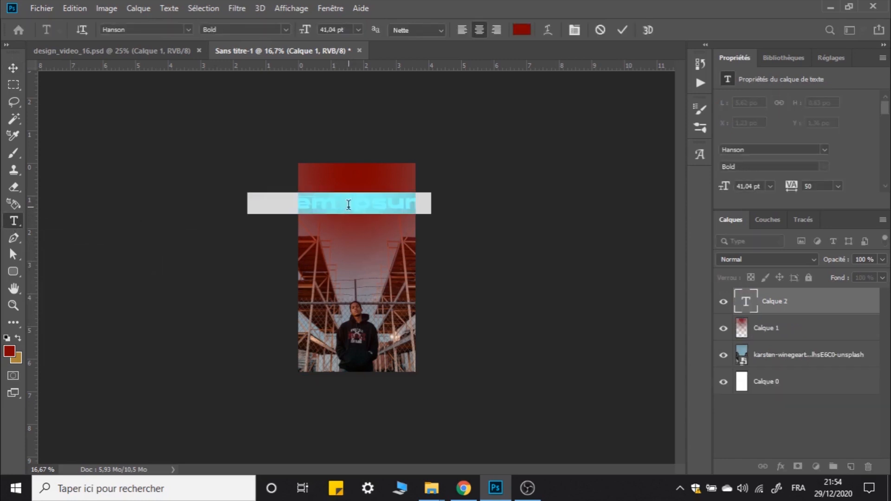
pyautogui.click(521, 31)
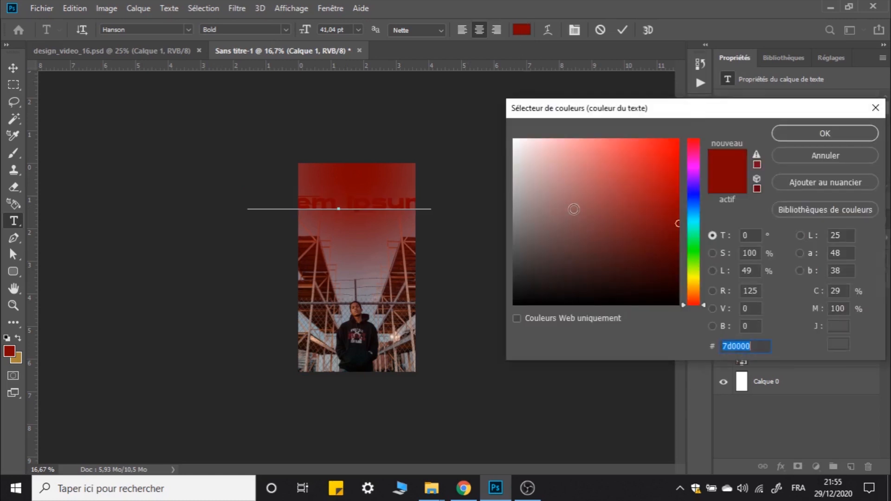
pyautogui.moveTo(574, 209); pyautogui.dragTo(505, 131)
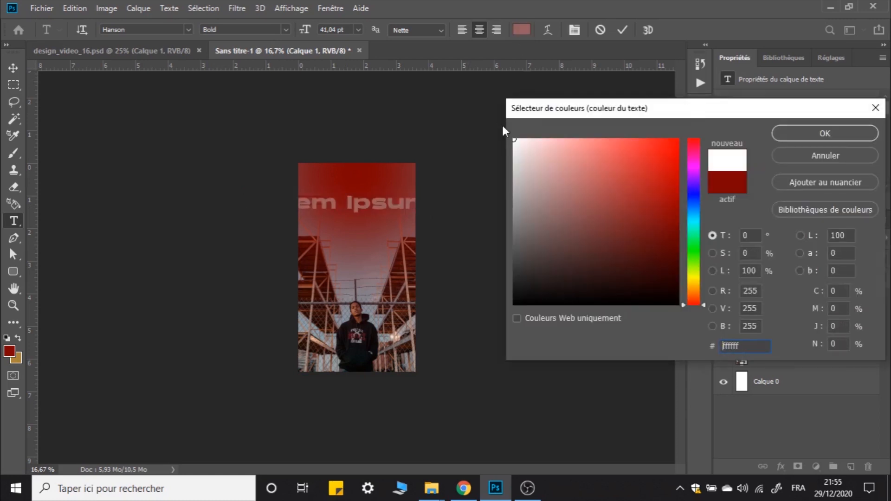
pyautogui.click(785, 139)
pyautogui.click(622, 29)
pyautogui.press('v')
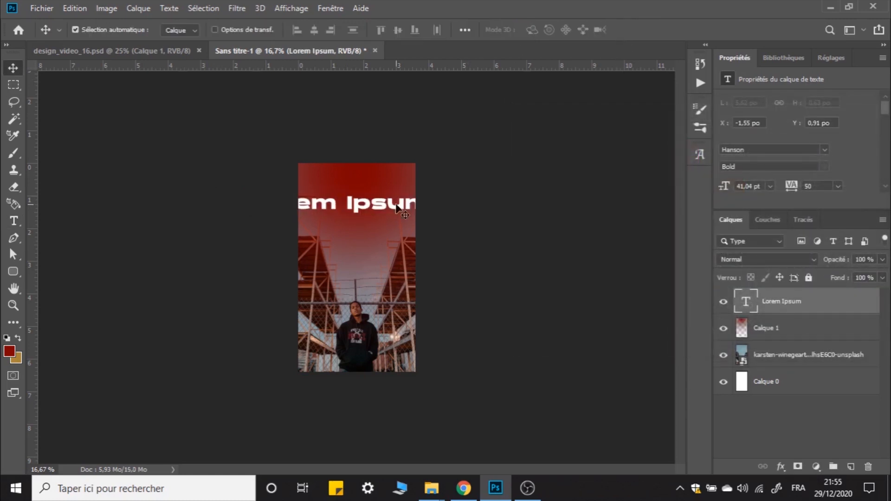
# Step: Check the finished design_video_16.psd design, return to the poster and replace the Lorem Ipsum text with "sale"
pyautogui.click(124, 47)
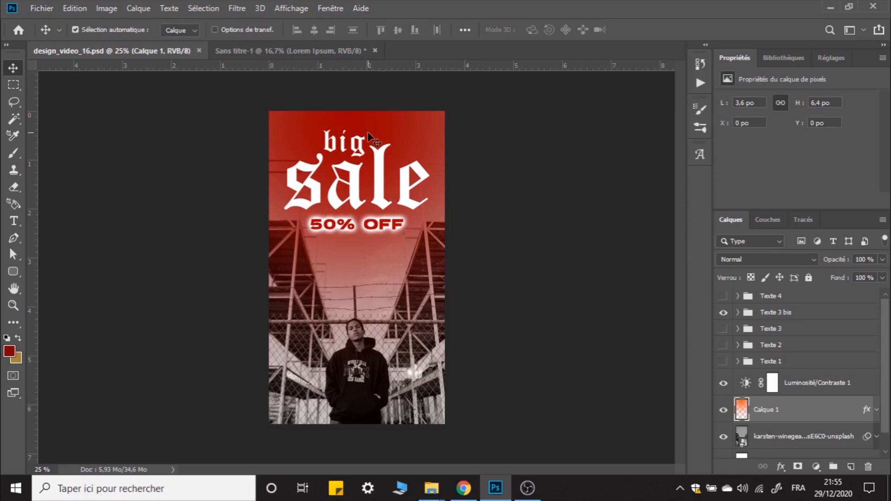
pyautogui.click(280, 52)
pyautogui.press('t')
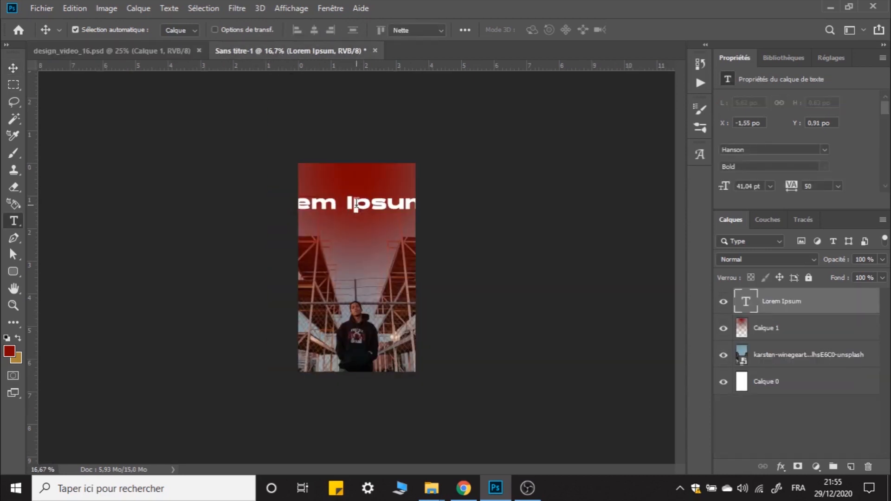
pyautogui.click(356, 203)
pyautogui.hotkey('ctrl', 'a')
pyautogui.write('sale')
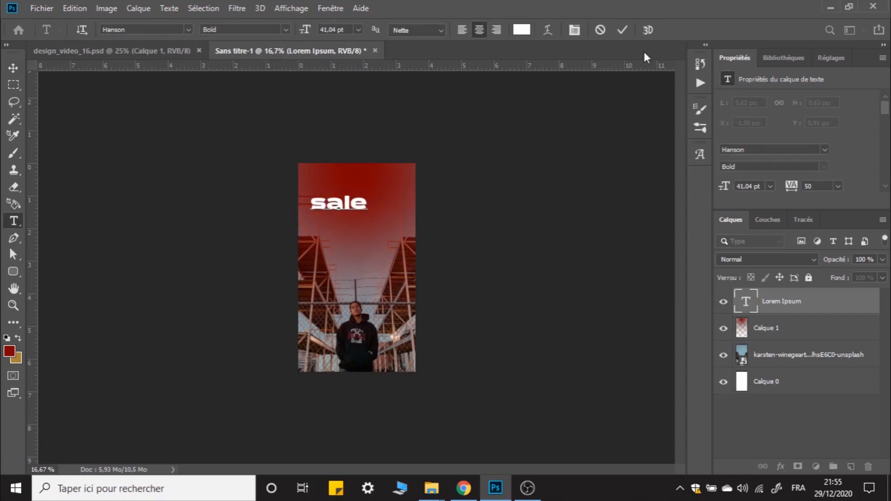
# Step: Change the font of the word "sale" to Old English Text MT
pyautogui.doubleClick(344, 202)
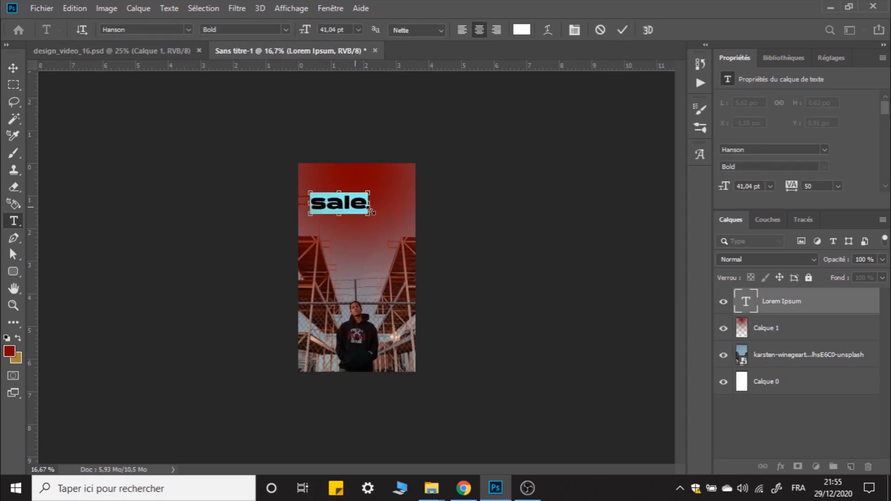
pyautogui.hotkey('ctrl', 't')
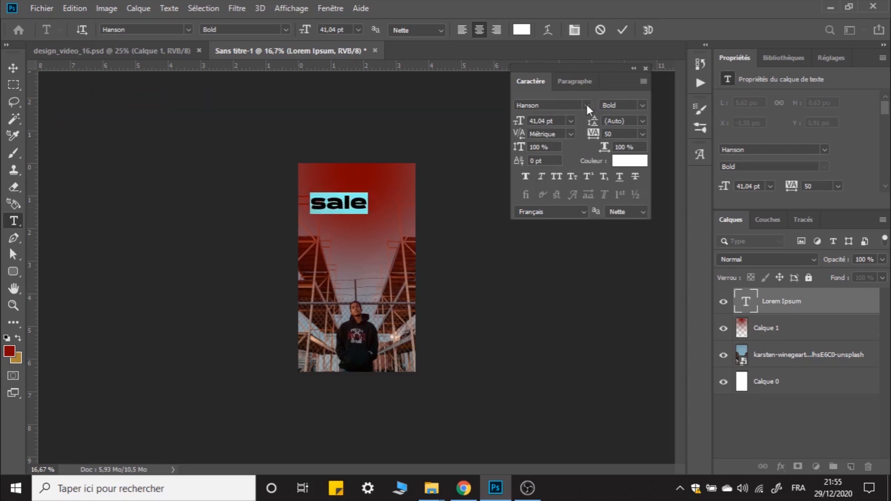
pyautogui.click(587, 105)
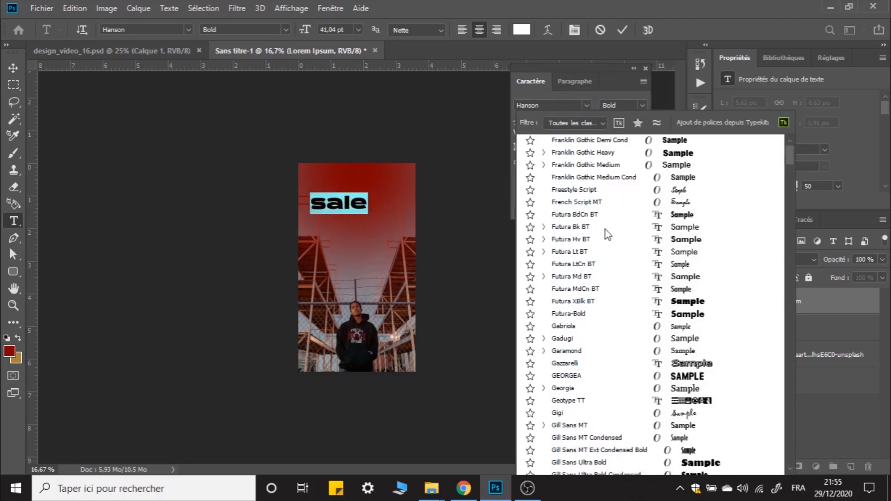
pyautogui.click(562, 106)
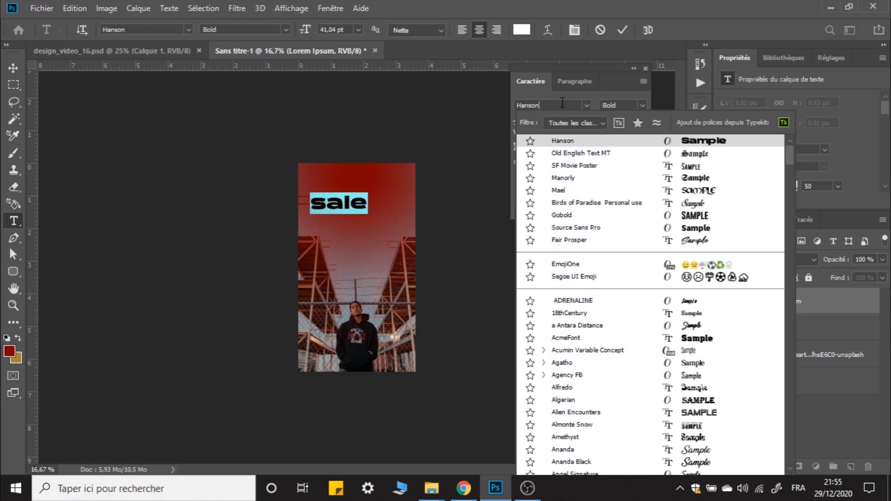
pyautogui.click(600, 153)
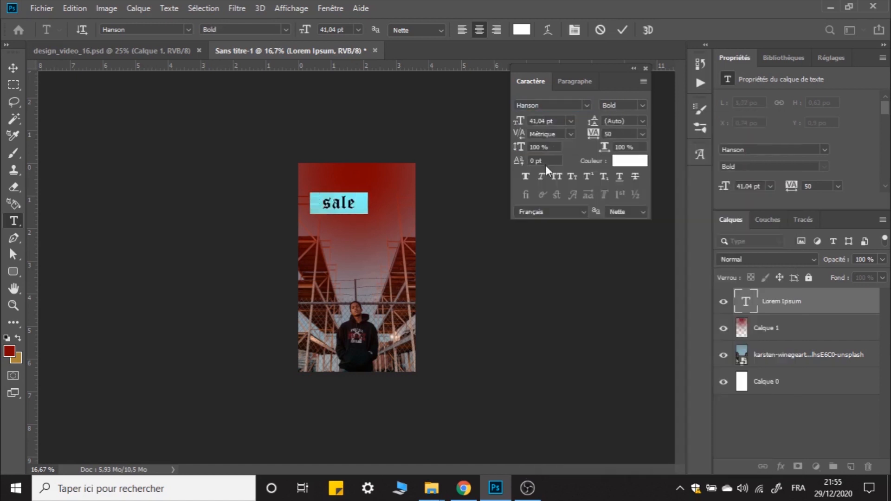
# Step: Enlarge the "sale" text to about 2.24 inches wide and centre it horizontally on the canvas
pyautogui.hotkey('ctrl', 't')
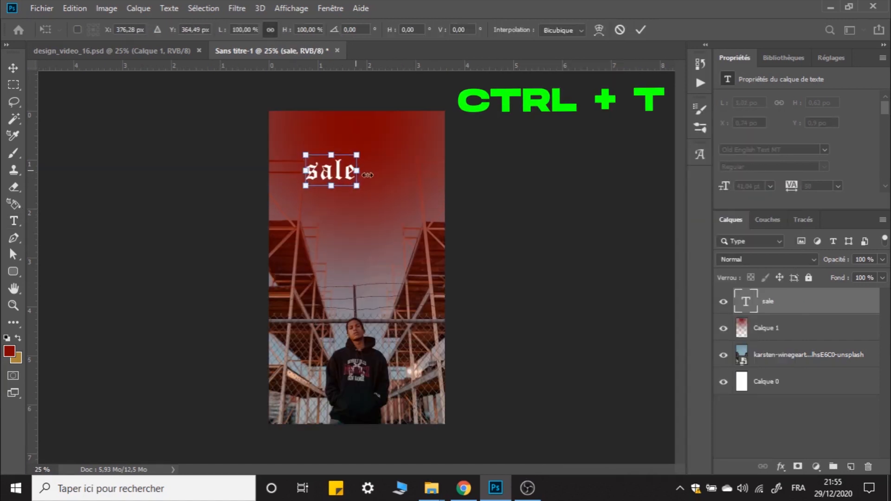
pyautogui.moveTo(368, 175); pyautogui.dragTo(419, 171)
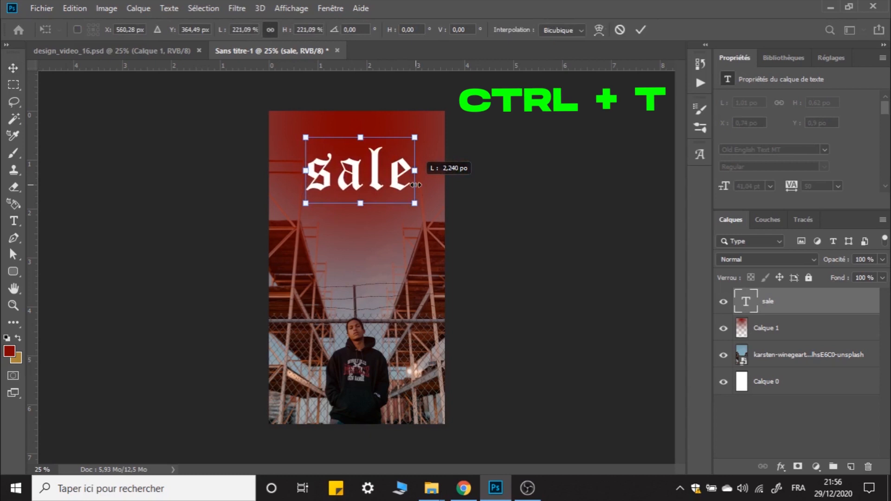
pyautogui.click(641, 31)
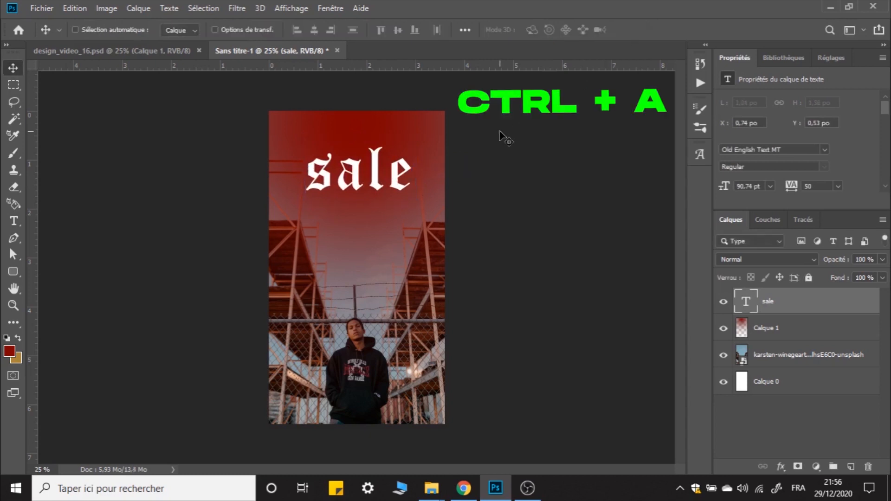
pyautogui.hotkey('ctrl', 'a')
pyautogui.click(315, 31)
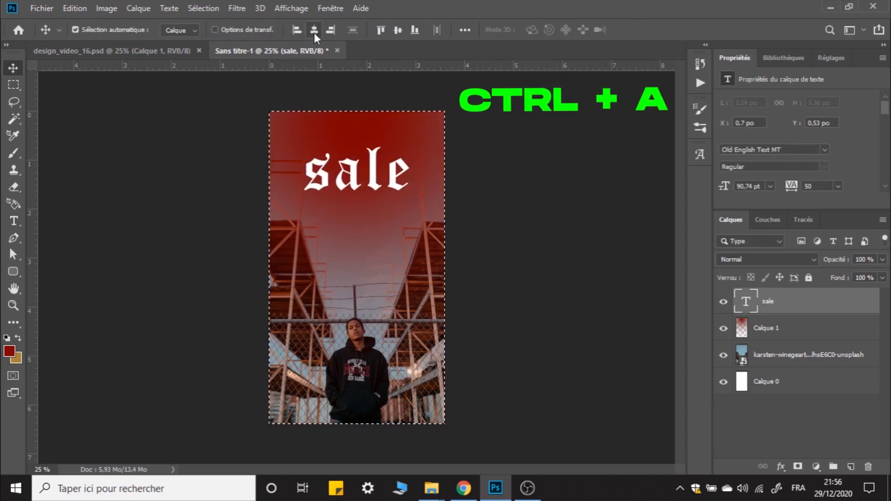
pyautogui.hotkey('ctrl', 'd')
pyautogui.click(75, 29)
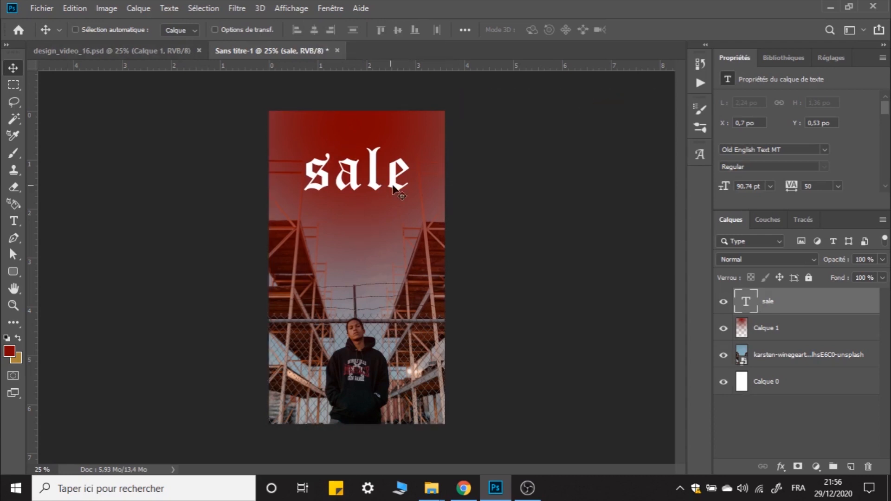
# Step: Scale the "sale" text up to about 132% from its centre and move it slightly down
pyautogui.hotkey('ctrl', 't')
pyautogui.moveTo(415, 176); pyautogui.dragTo(431, 179)
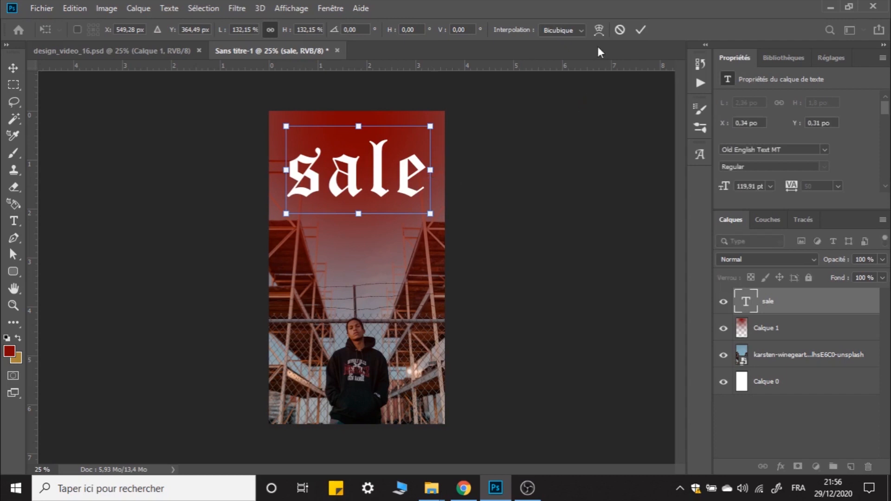
pyautogui.click(640, 31)
pyautogui.moveTo(353, 165); pyautogui.dragTo(353, 178)
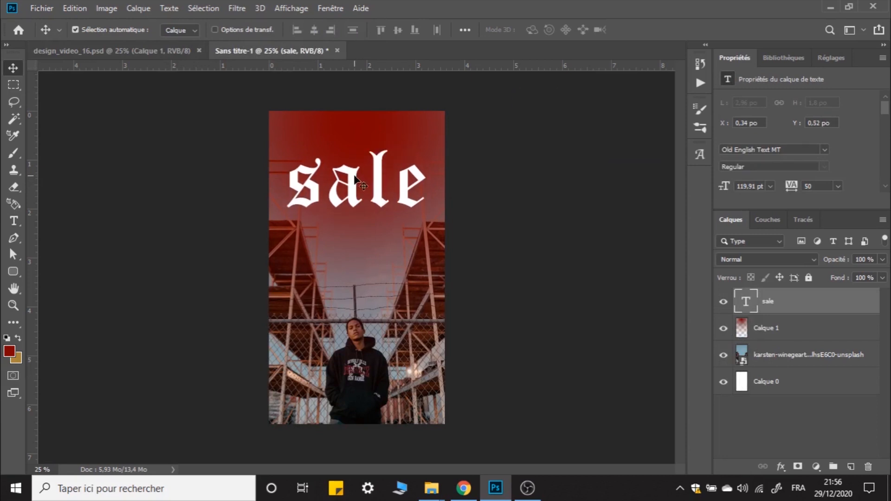
# Step: Duplicate the "sale" text layer, move the copy upward and change its wording to "big"
pyautogui.hotkey('ctrl', 'j')
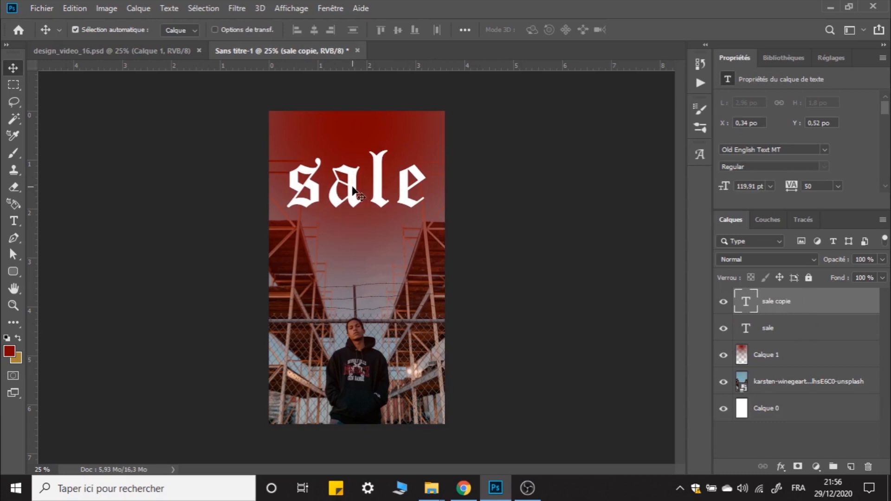
pyautogui.moveTo(353, 190); pyautogui.dragTo(353, 152)
pyautogui.doubleClick(352, 144)
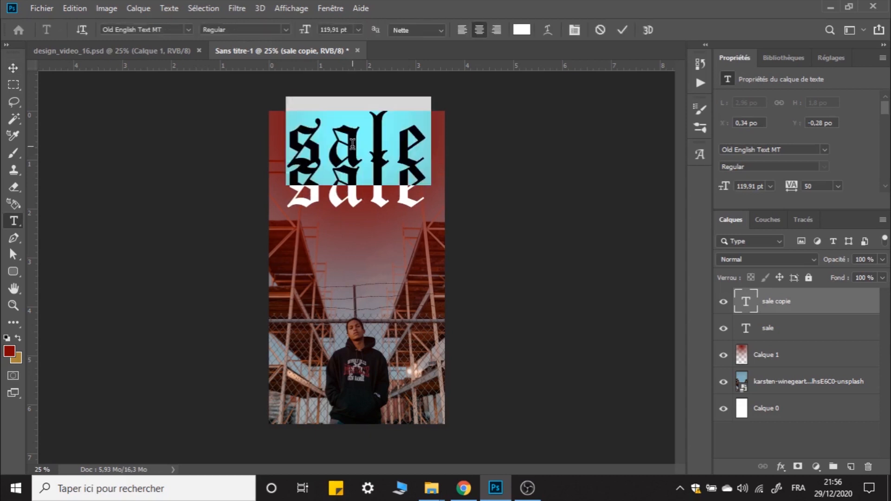
pyautogui.write('big')
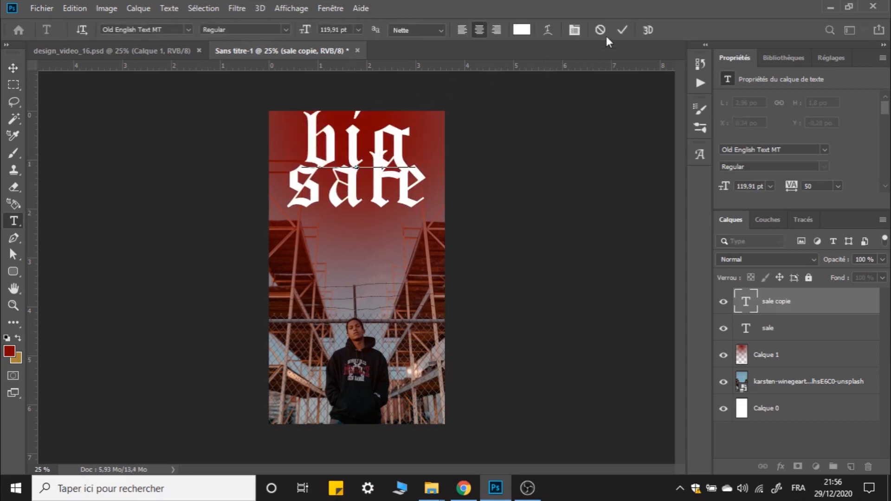
pyautogui.click(620, 32)
pyautogui.press('v')
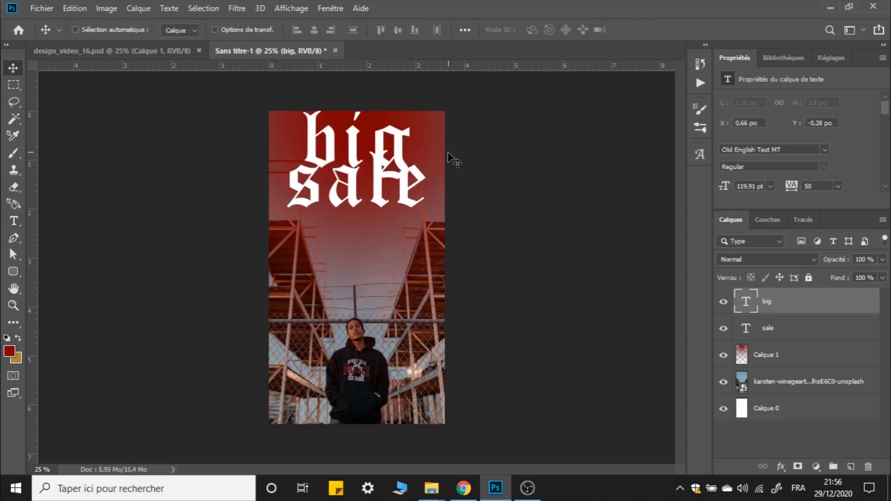
# Step: Shrink the "big" text to about 35 pt and place it just above the "a" of "sale"
pyautogui.hotkey('ctrl', 't')
pyautogui.moveTo(414, 139); pyautogui.dragTo(342, 141)
pyautogui.click(642, 31)
pyautogui.hotkey('ctrl', 't')
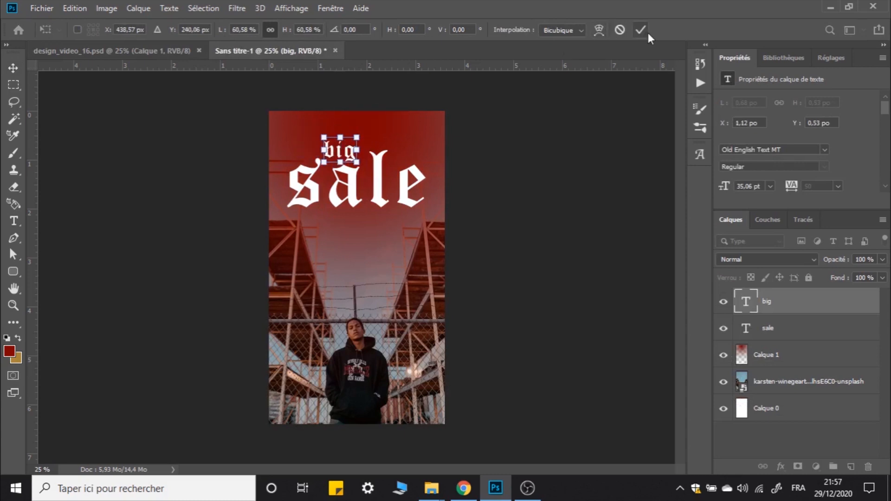
pyautogui.click(640, 30)
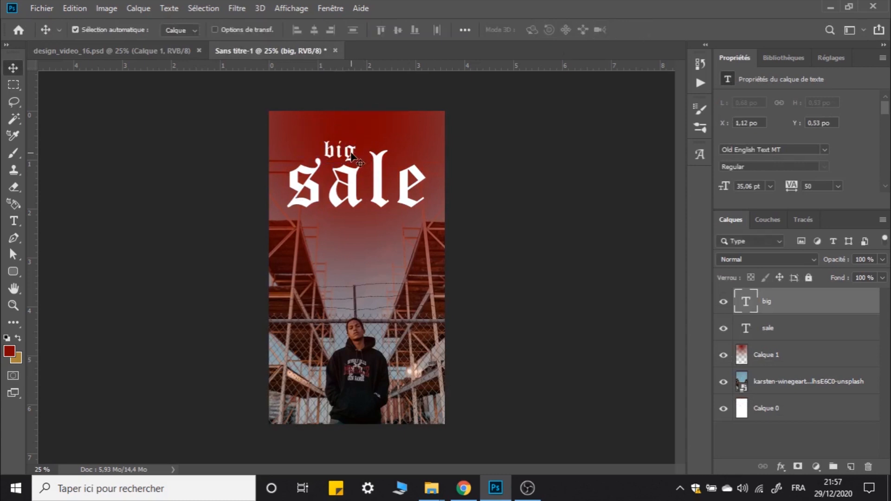
# Step: Scale the "sale" text up to about 111% from its centre
pyautogui.click(416, 188)
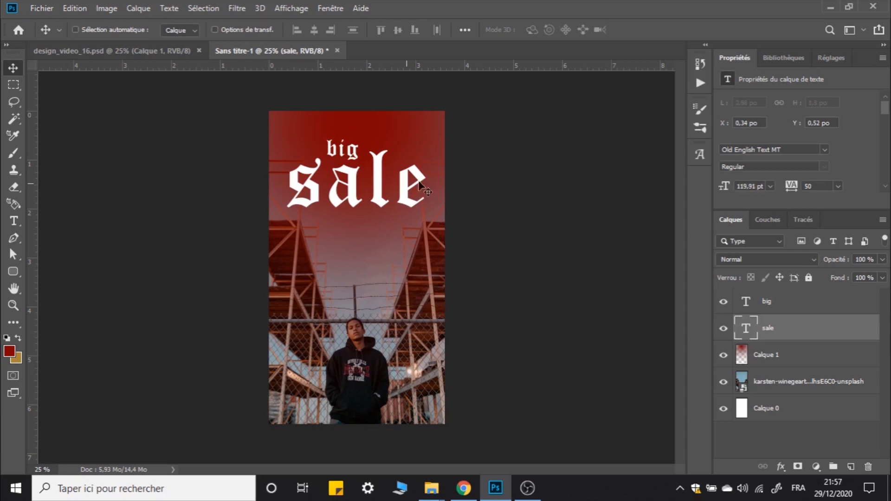
pyautogui.hotkey('ctrl', 't')
pyautogui.moveTo(425, 181); pyautogui.dragTo(438, 181)
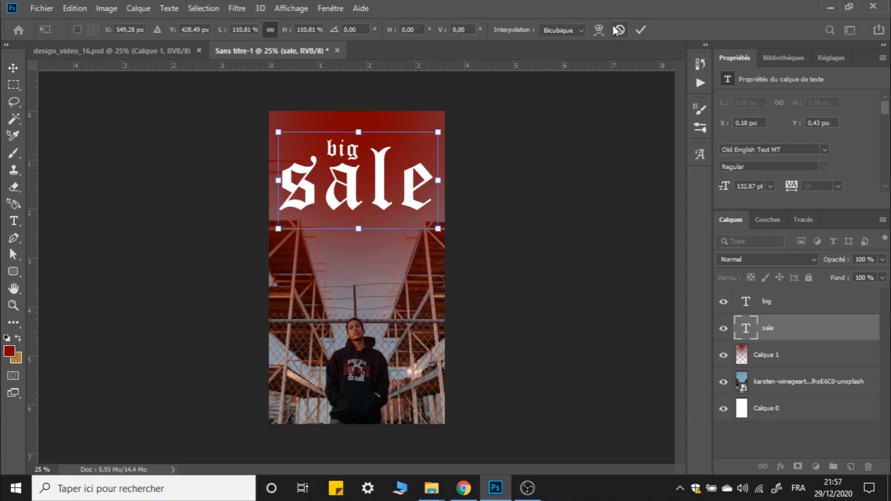
pyautogui.click(641, 29)
# Step: Enlarge the "big" text to about 42 pt and nudge it upward and slightly left
pyautogui.click(355, 149)
pyautogui.hotkey('ctrl', 't')
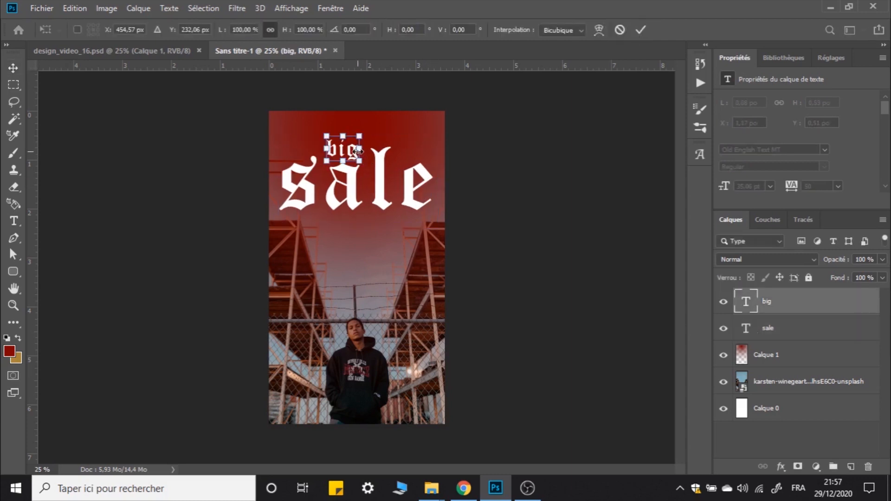
pyautogui.moveTo(359, 149); pyautogui.dragTo(363, 148)
pyautogui.click(641, 30)
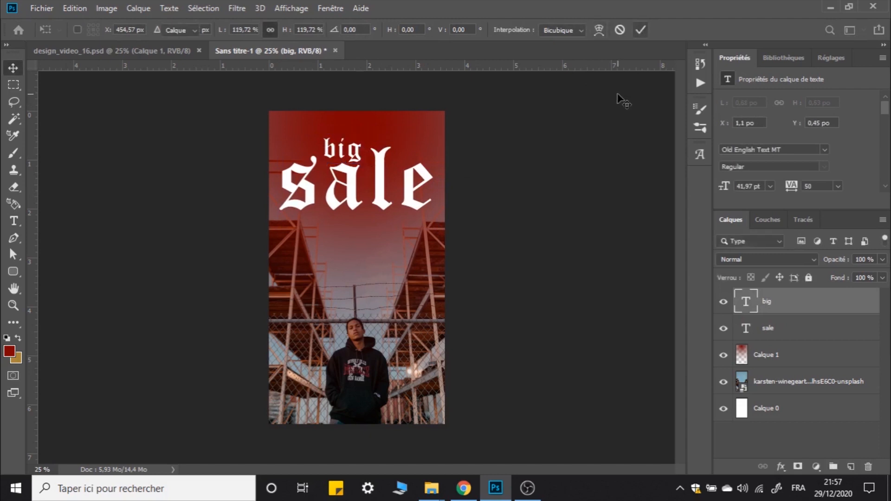
pyautogui.hotkey('shift', 'Up')
pyautogui.hotkey('shift', 'Up')
pyautogui.hotkey('shift', 'Up')
pyautogui.press('Left')
pyautogui.press('Left')
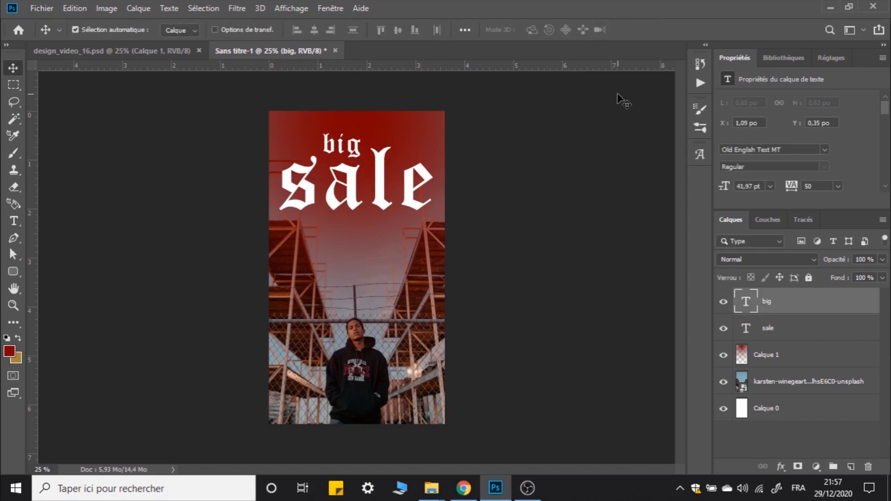
# Step: Set the letter tracking of the "sale" text to 0
pyautogui.doubleClick(348, 188)
pyautogui.hotkey('ctrl', 't')
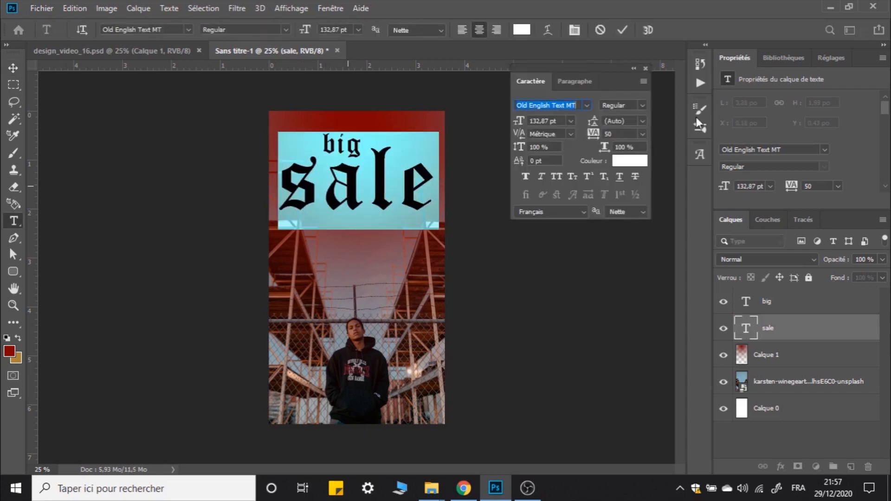
pyautogui.doubleClick(610, 134)
pyautogui.write('0')
pyautogui.press('Return')
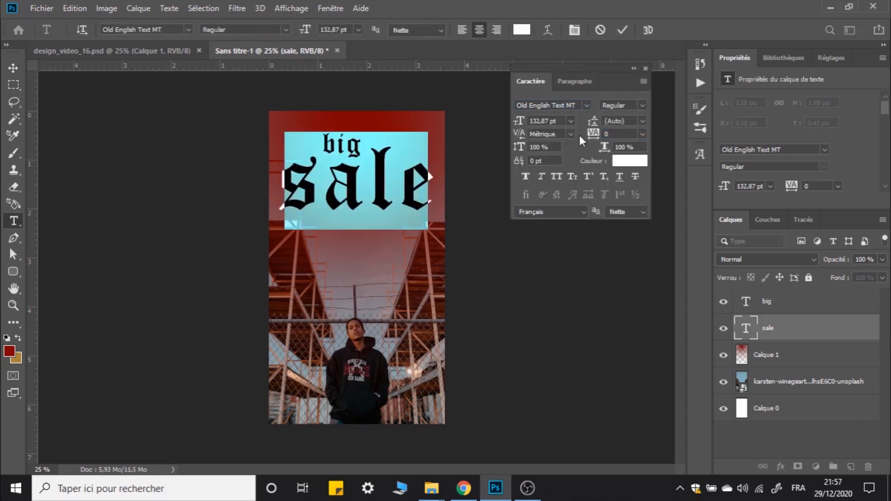
pyautogui.click(645, 68)
pyautogui.click(622, 30)
pyautogui.press('v')
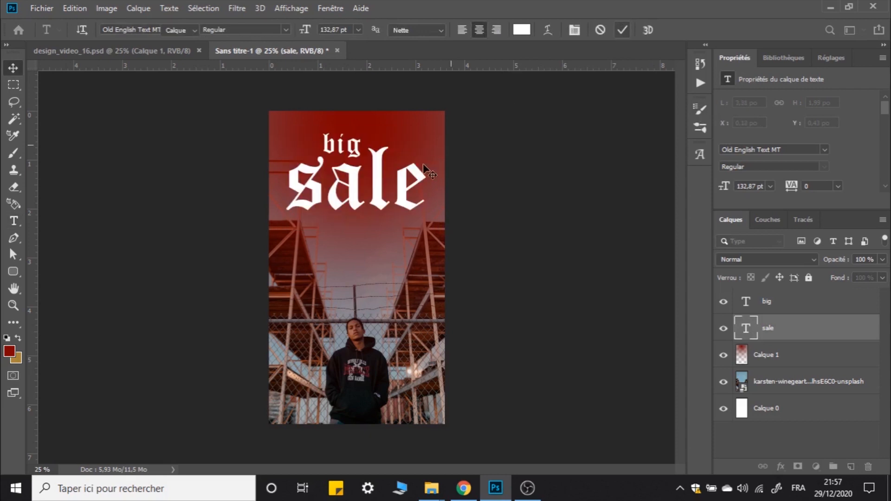
# Step: Set the letter tracking of the "big" text to 0
pyautogui.click(351, 153)
pyautogui.doubleClick(351, 153)
pyautogui.hotkey('ctrl', 't')
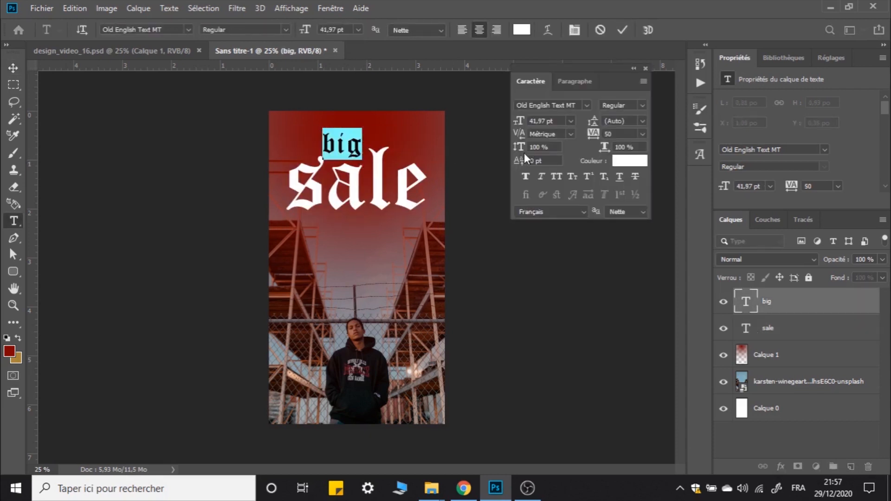
pyautogui.write('0')
pyautogui.press('Return')
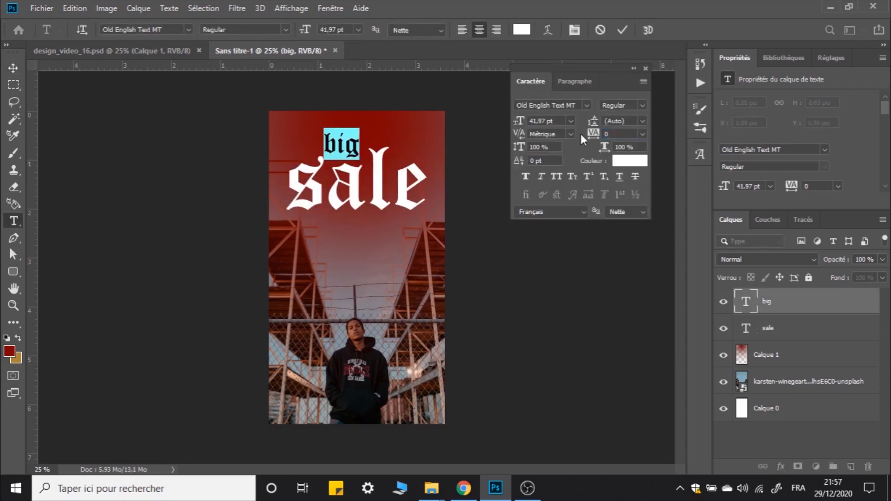
pyautogui.hotkey('ctrl', 't')
pyautogui.click(623, 31)
pyautogui.press('v')
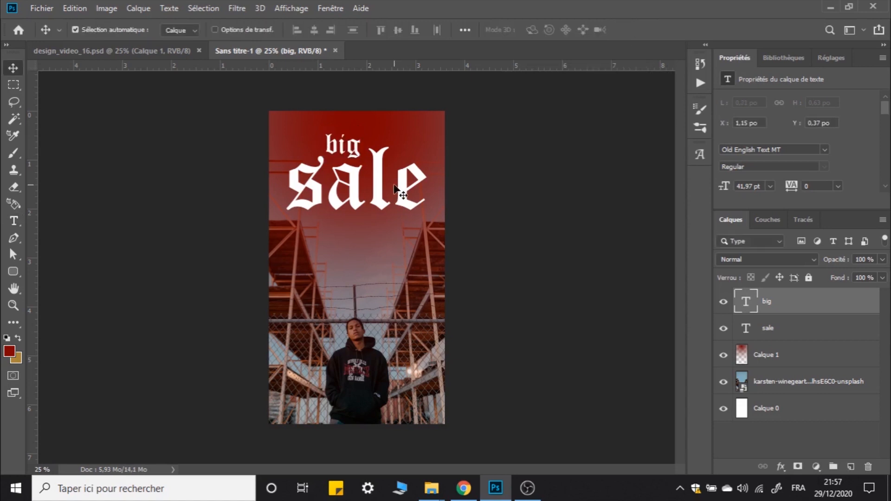
# Step: Enlarge the "sale" text to about 146 pt so it spans nearly the full poster width
pyautogui.keyDown('ctrl'); pyautogui.click(400, 185); pyautogui.keyUp('ctrl')
pyautogui.hotkey('ctrl', 't')
pyautogui.moveTo(426, 181); pyautogui.dragTo(433, 181)
pyautogui.click(639, 32)
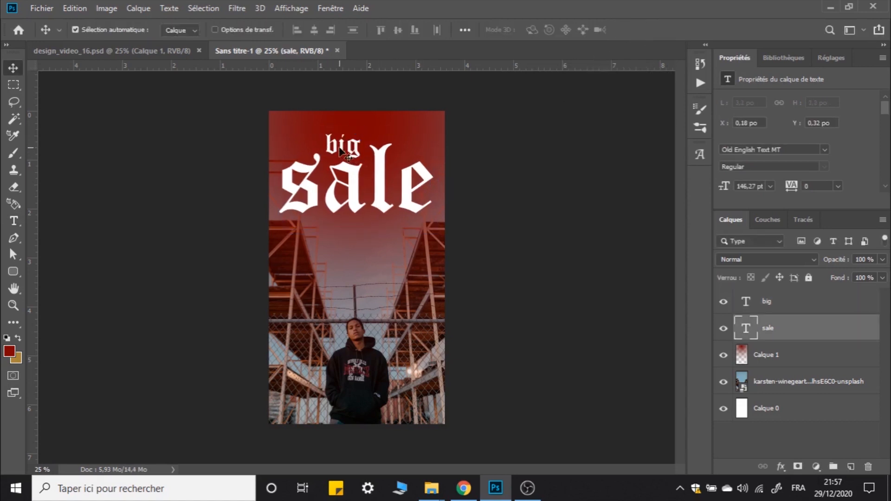
# Step: Nudge the "big" text upward and slightly right above the enlarged "sale"
pyautogui.click(360, 165)
pyautogui.hotkey('shift', 'Up')
pyautogui.hotkey('shift', 'Right')
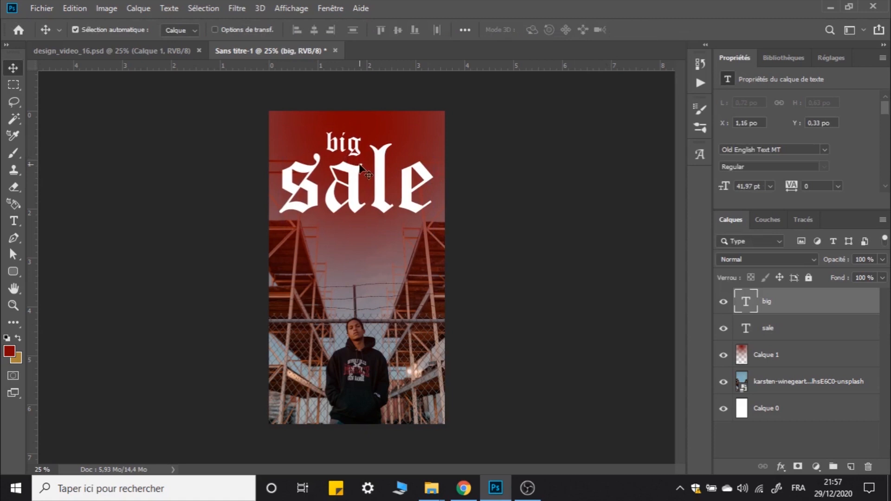
pyautogui.hotkey('shift', 'Up')
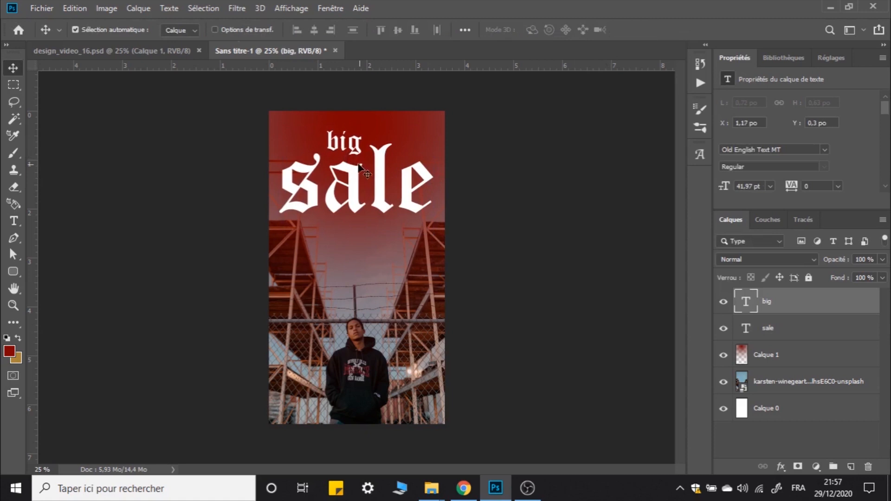
# Step: Add a new text layer reading "50% off" below the "sale" title
pyautogui.click(14, 221)
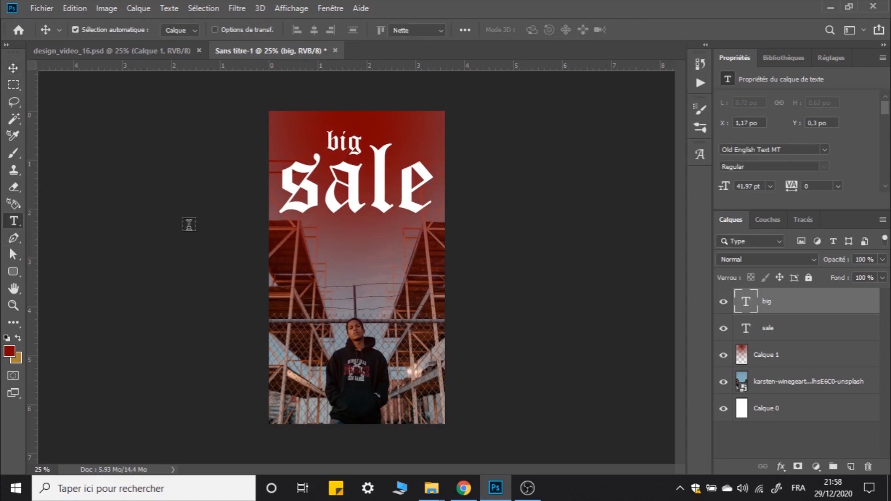
pyautogui.click(321, 244)
pyautogui.tripleClick(354, 242)
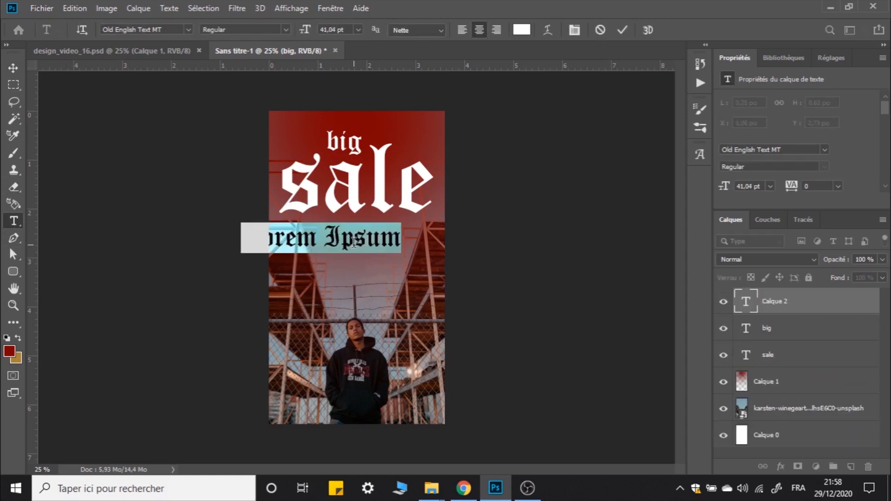
pyautogui.write('50% of')
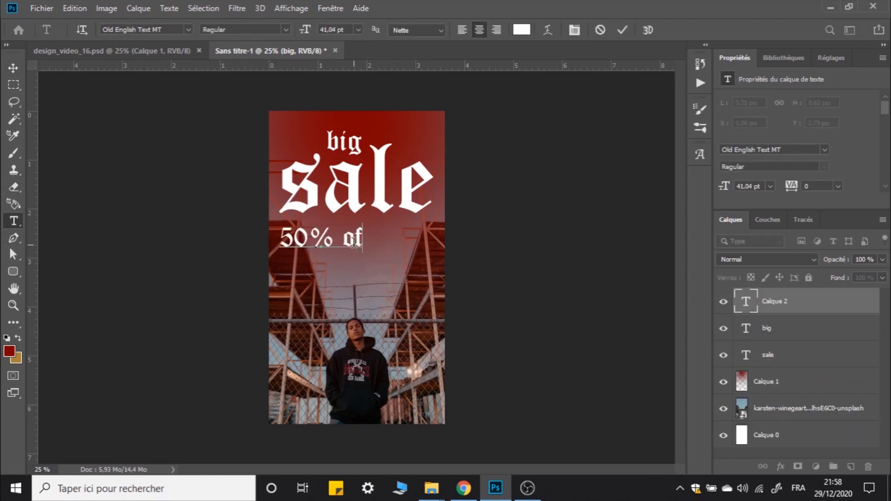
pyautogui.write('f')
# Step: Change the font of the "50% off" text to Hanson Bold
pyautogui.tripleClick(342, 240)
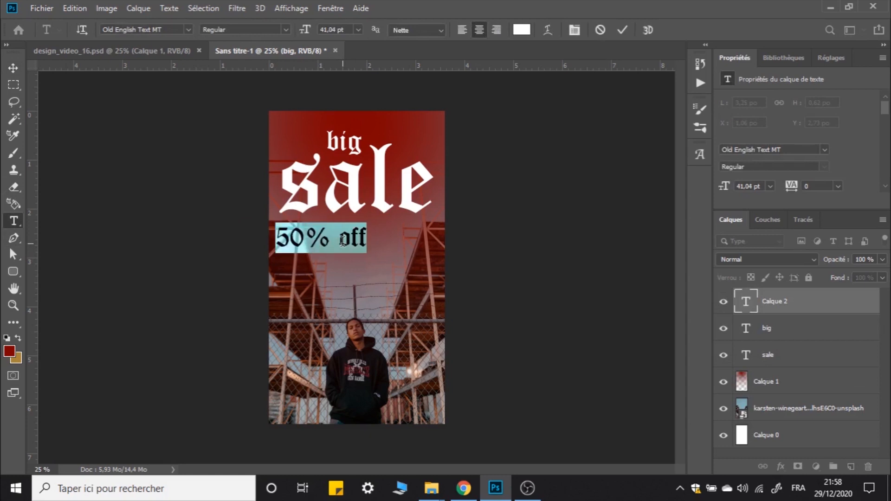
pyautogui.click(574, 29)
pyautogui.click(586, 105)
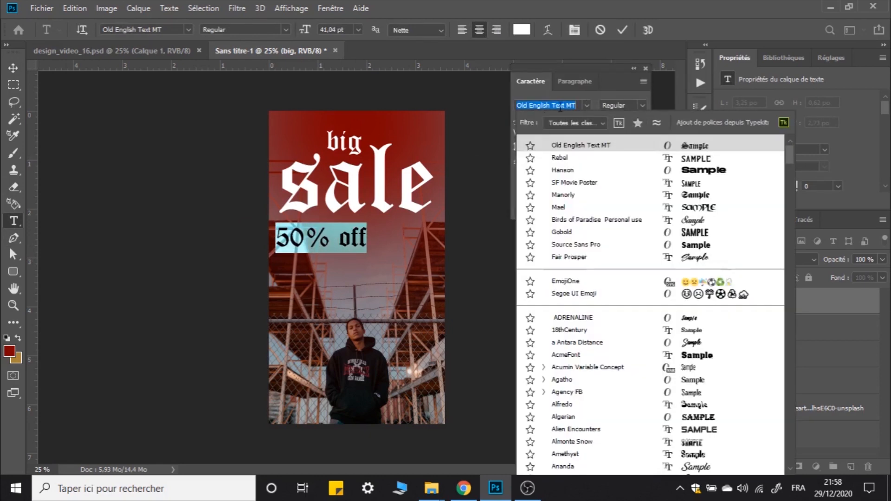
pyautogui.click(561, 171)
pyautogui.click(646, 67)
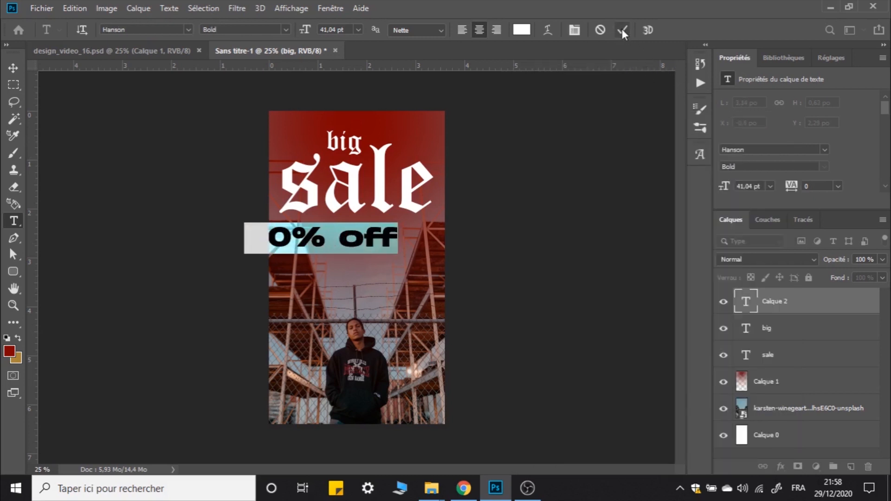
pyautogui.click(622, 32)
# Step: Format the "50% off" text in all caps
pyautogui.tripleClick(357, 238)
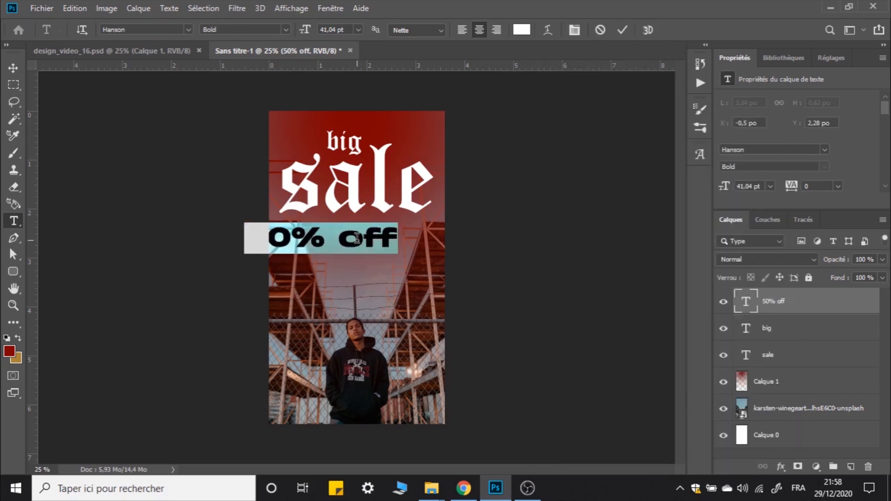
pyautogui.hotkey('ctrl', 't')
pyautogui.click(556, 177)
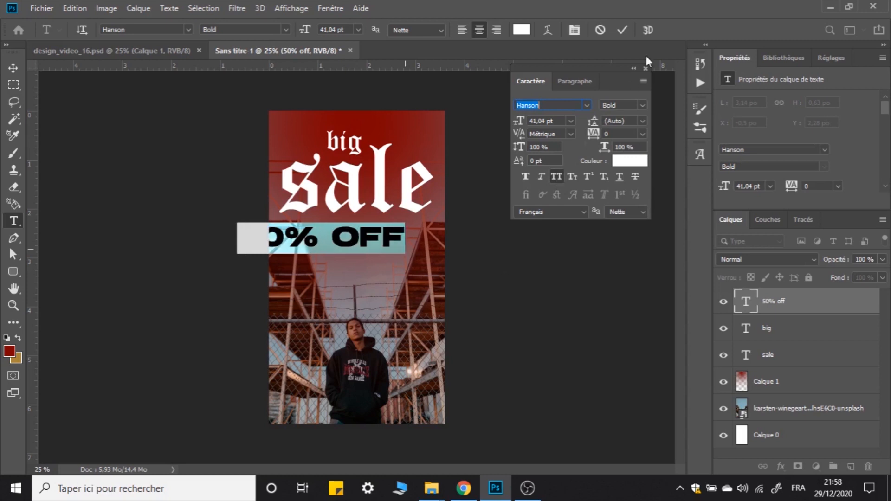
pyautogui.hotkey('ctrl', 't')
pyautogui.click(622, 30)
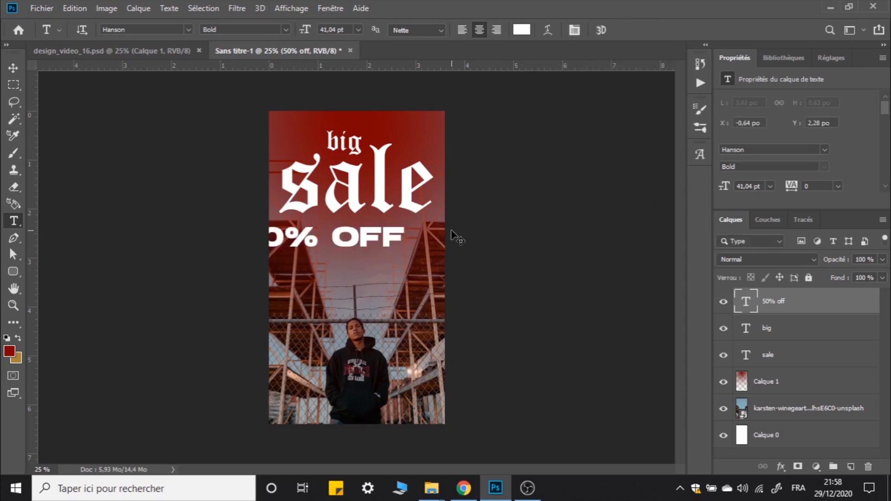
# Step: Scale the "50% off" text down to about 26 pt and place it fully on the poster just beneath "sale"
pyautogui.hotkey('ctrl', 't')
pyautogui.moveTo(233, 240); pyautogui.dragTo(332, 235)
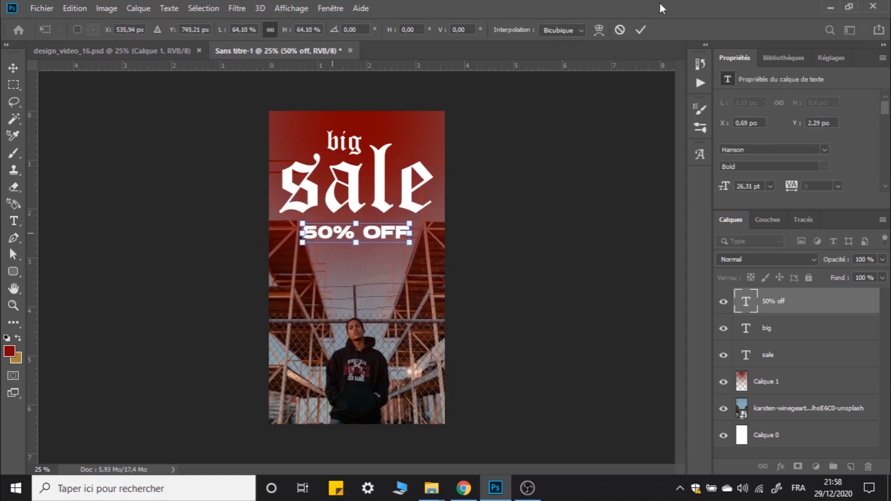
pyautogui.click(640, 31)
# Step: Centre the "50% off" text horizontally on the whole canvas and clear the selection
pyautogui.hotkey('ctrl', 'a')
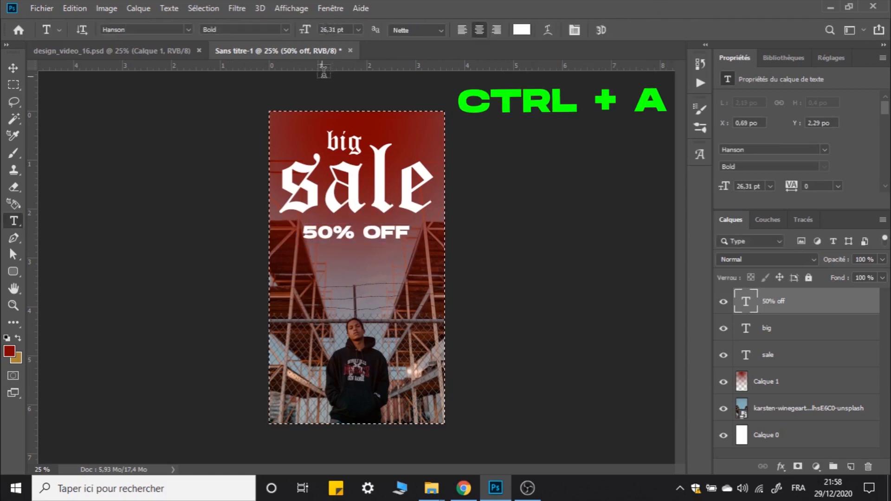
pyautogui.click(13, 68)
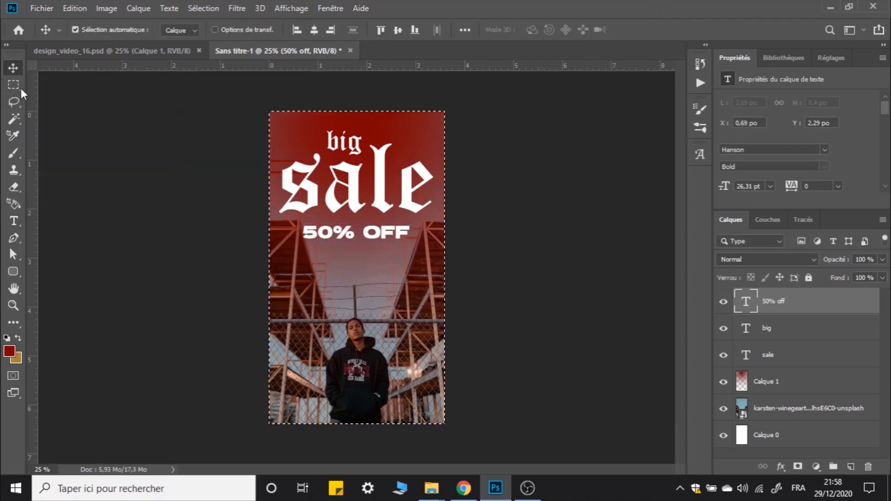
pyautogui.click(318, 32)
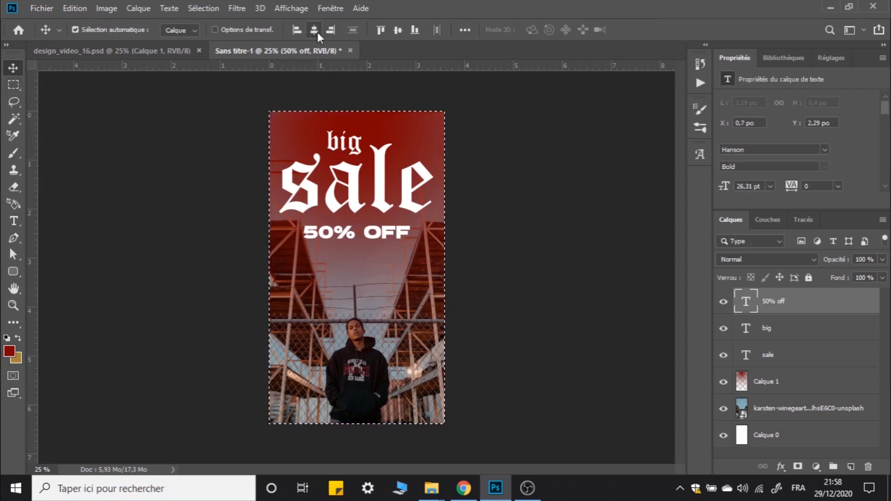
pyautogui.hotkey('ctrl', 'd')
# Step: Shrink the "50% off" text to about 23 pt and keep it horizontally centred on the canvas
pyautogui.hotkey('ctrl', 't')
pyautogui.moveTo(409, 232); pyautogui.dragTo(403, 233)
pyautogui.click(641, 30)
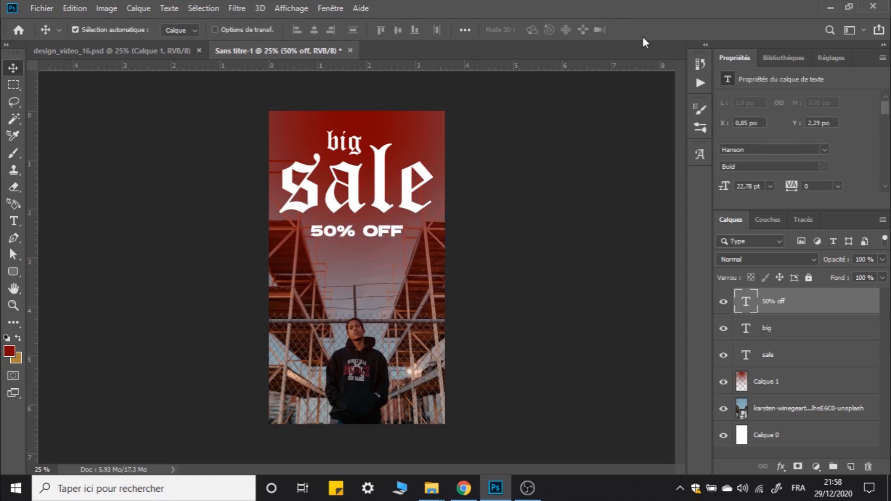
pyautogui.hotkey('ctrl', 'a')
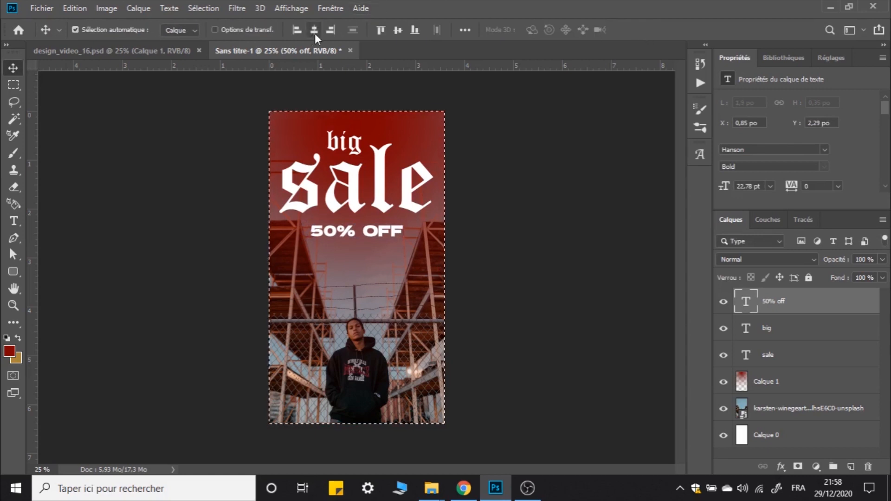
pyautogui.hotkey('ctrl', 'd')
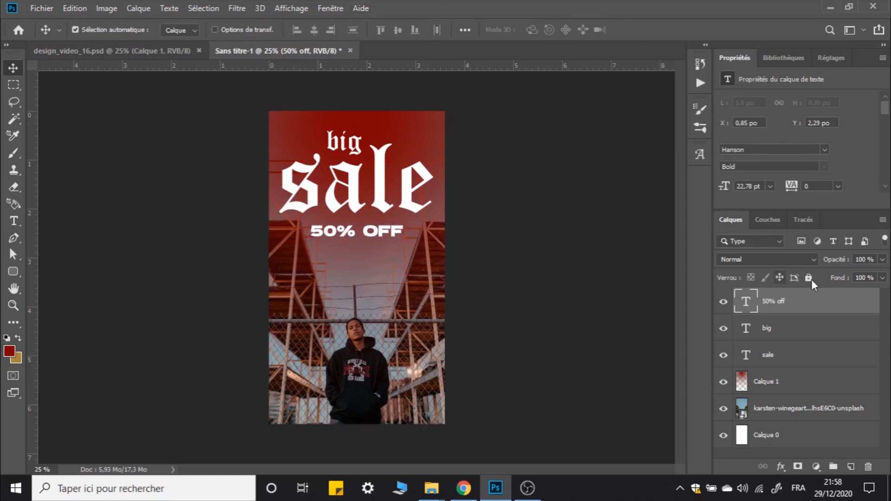
# Step: Apply an outer glow to the "50% off" layer with its colour set to white (ffffff)
pyautogui.doubleClick(815, 308)
pyautogui.moveTo(715, 104); pyautogui.dragTo(673, 106)
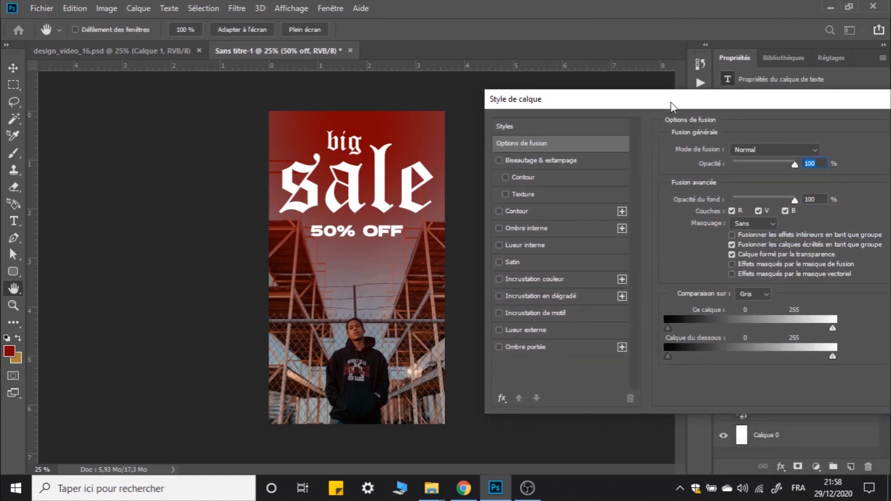
pyautogui.click(536, 330)
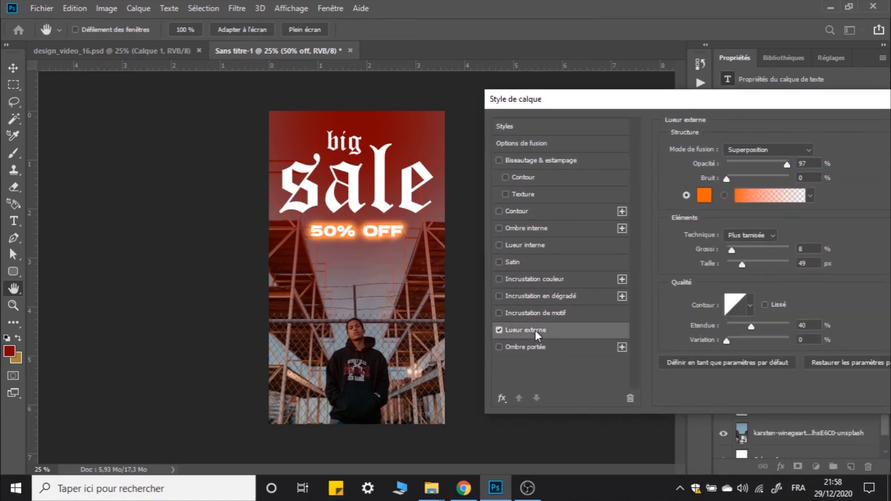
pyautogui.click(705, 197)
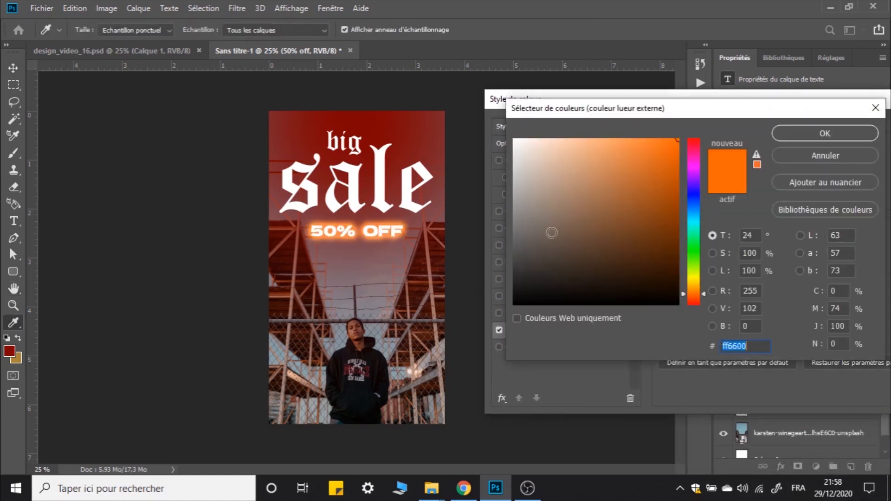
pyautogui.write('ffffff')
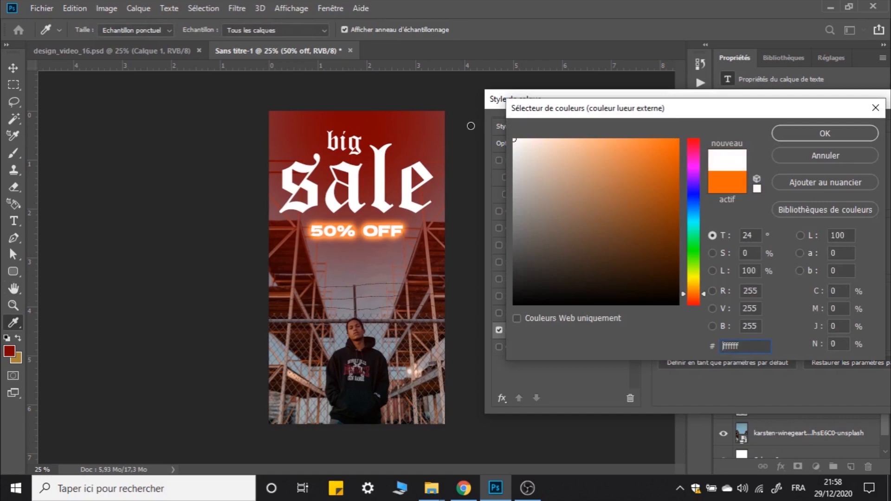
pyautogui.click(809, 138)
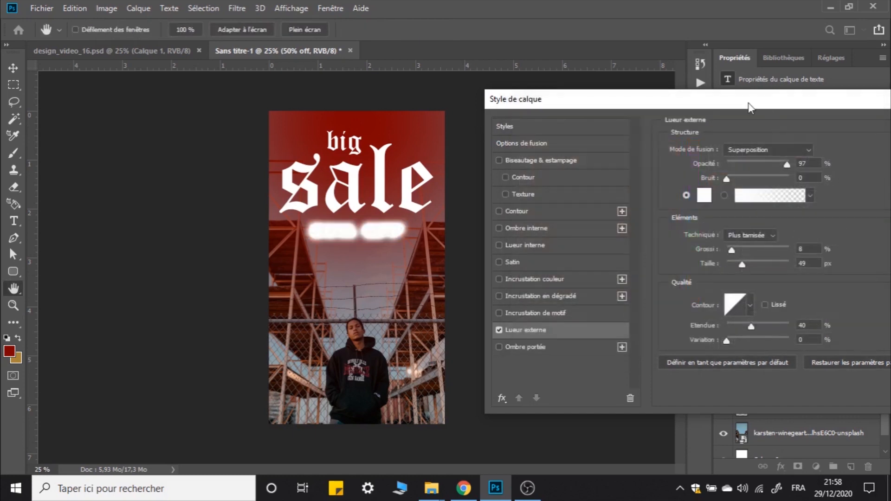
pyautogui.moveTo(817, 98); pyautogui.dragTo(670, 98)
pyautogui.click(807, 127)
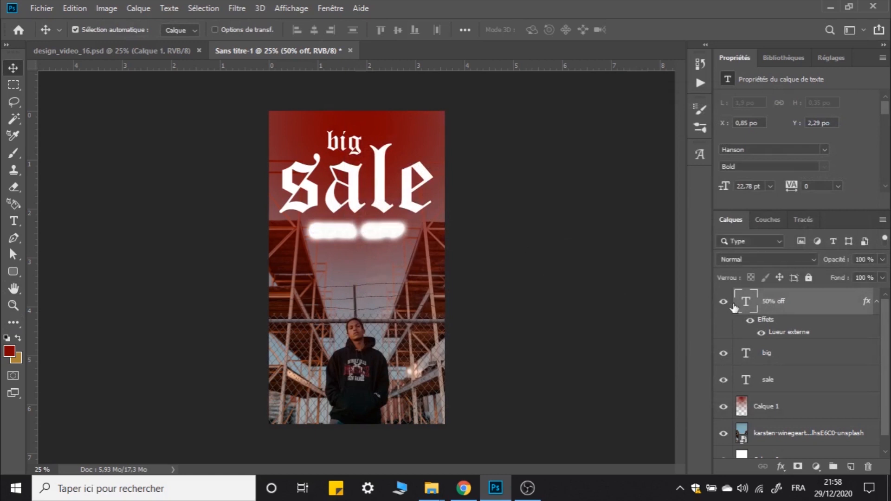
# Step: Recolour the "50% off" text with the dark red foreground colour (7d0000) and check its outer glow settings
pyautogui.doubleClick(739, 304)
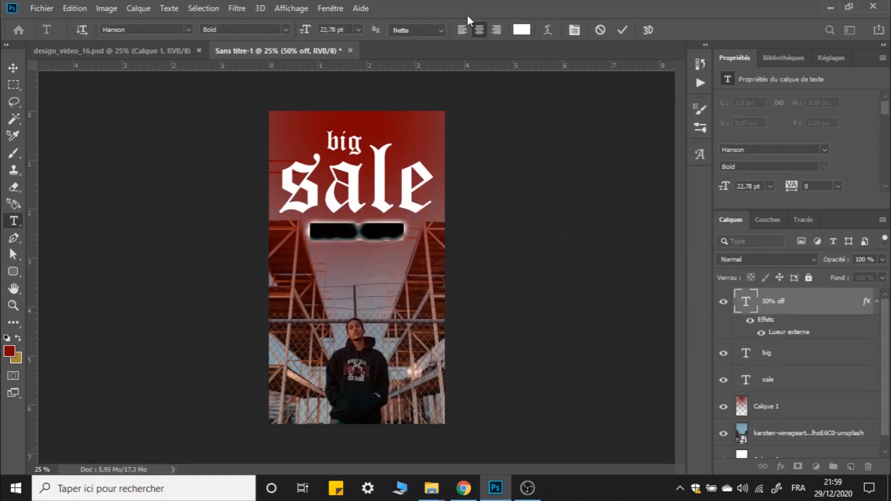
pyautogui.click(524, 33)
pyautogui.click(7, 351)
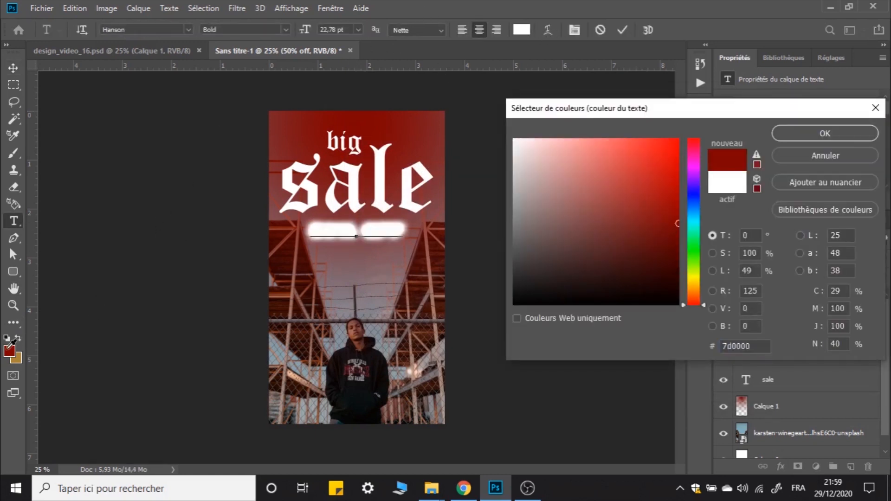
pyautogui.click(791, 134)
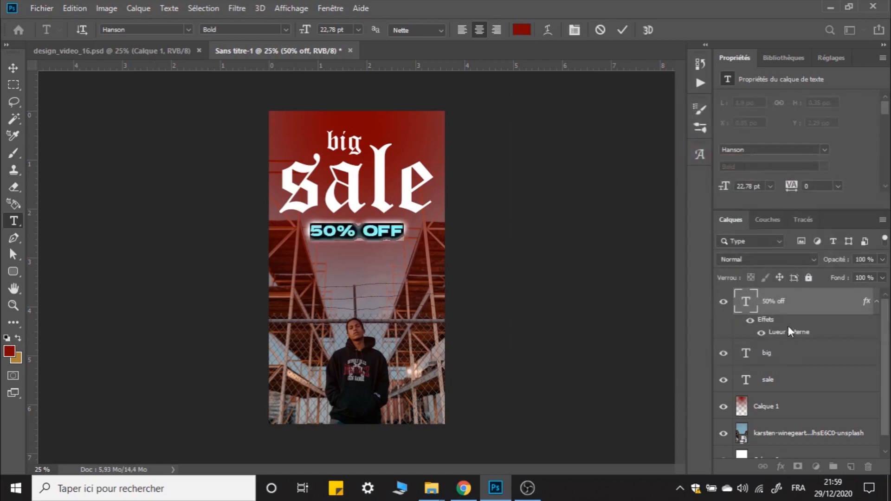
pyautogui.hotkey('ctrl', 'Return')
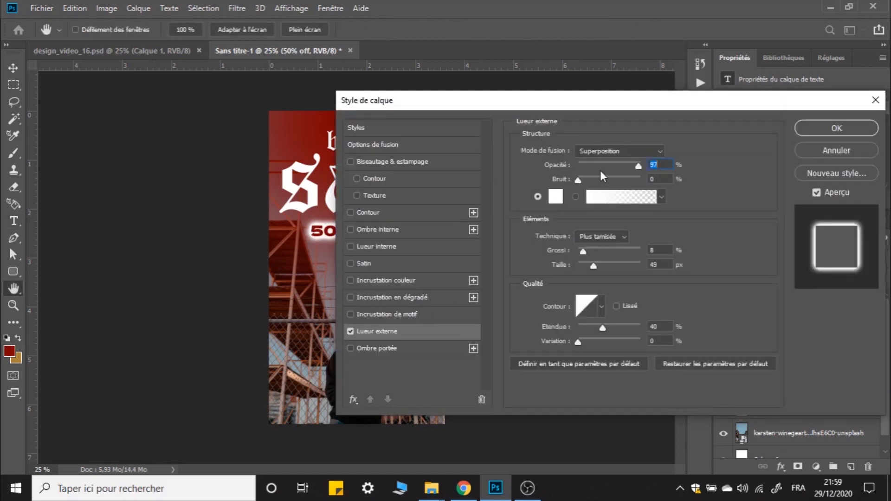
pyautogui.moveTo(569, 100); pyautogui.dragTo(620, 119)
pyautogui.click(845, 141)
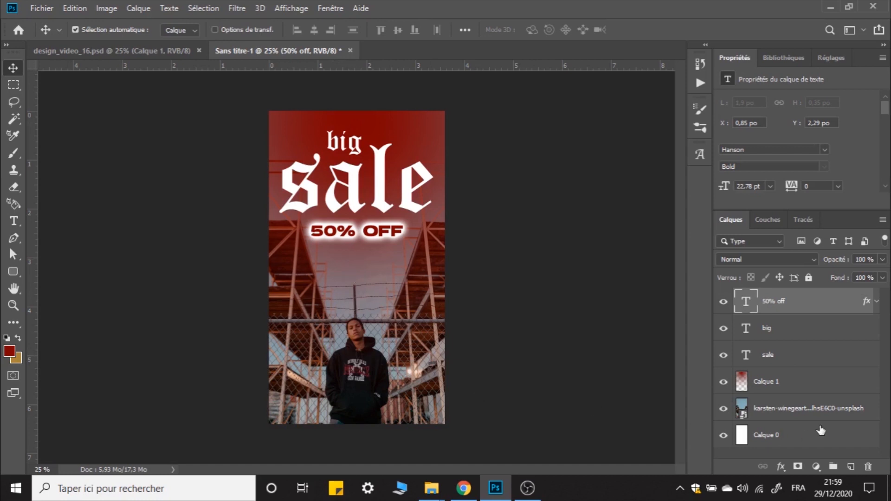
# Step: Add a Hue/Saturation adjustment layer directly above the street photo and set its saturation to -100
pyautogui.click(761, 408)
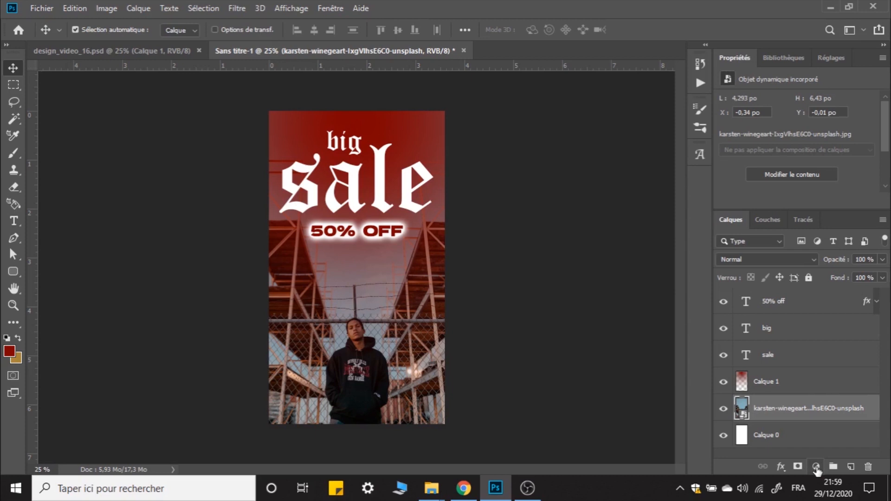
pyautogui.click(816, 466)
pyautogui.click(792, 340)
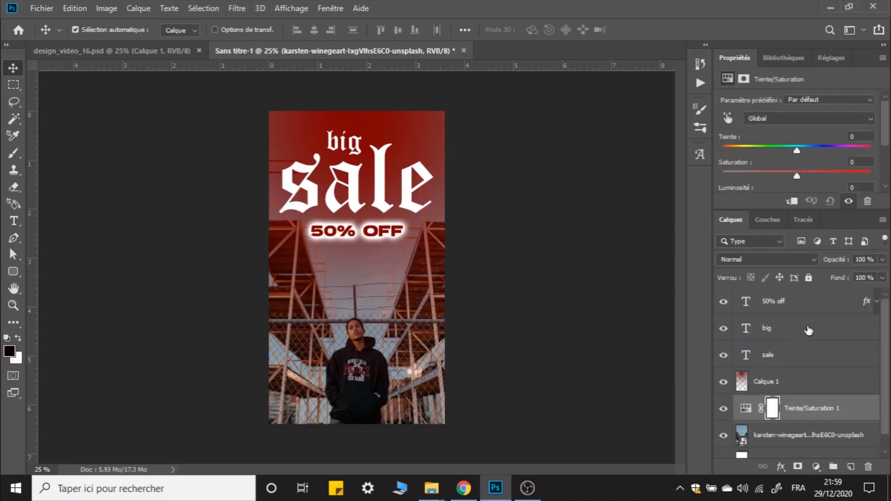
pyautogui.scroll(-1, 770, 163)
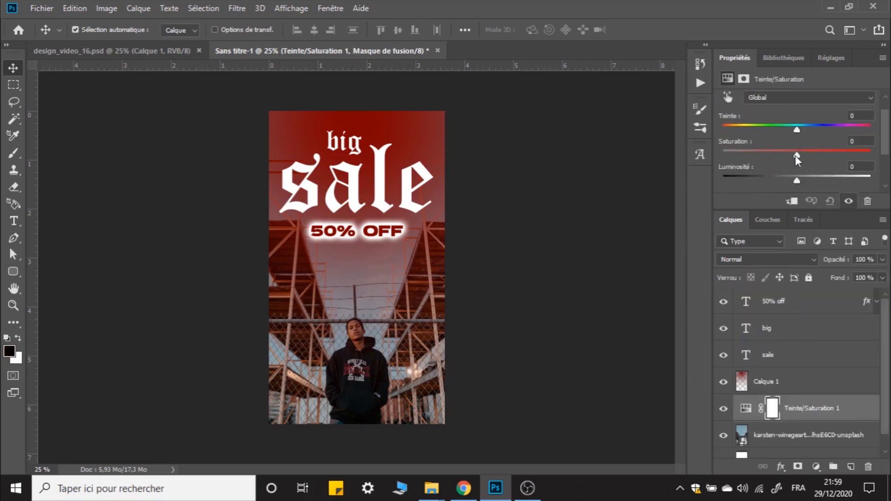
pyautogui.moveTo(795, 155); pyautogui.dragTo(720, 155)
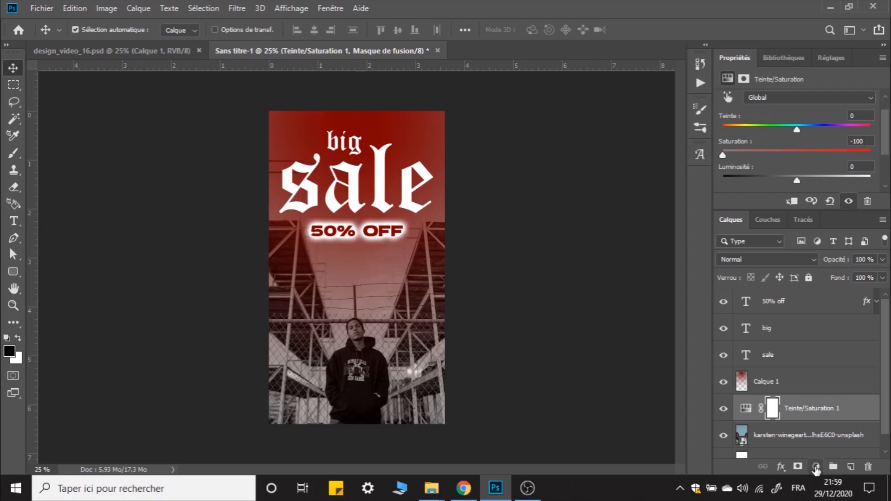
# Step: Add a Brightness/Contrast adjustment layer above the Hue/Saturation layer and set its brightness to 30
pyautogui.click(816, 467)
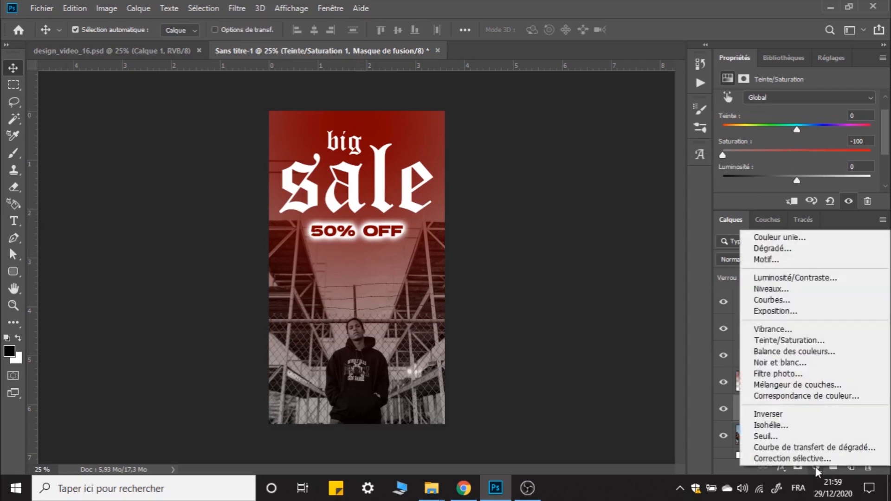
pyautogui.click(791, 278)
pyautogui.scroll(-2, 805, 333)
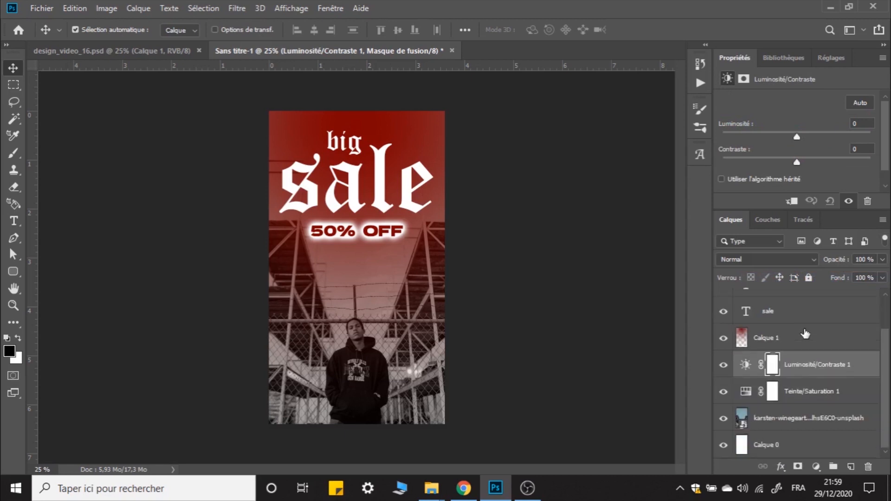
pyautogui.scroll(1, 801, 294)
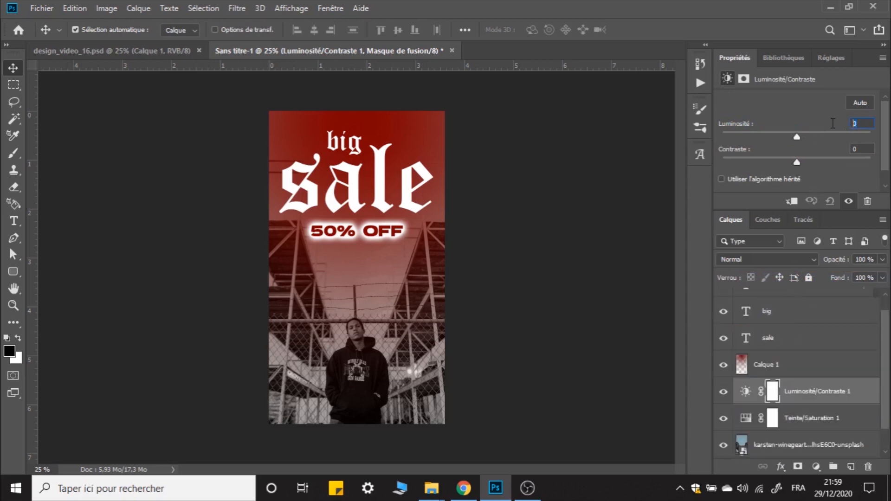
pyautogui.write('30')
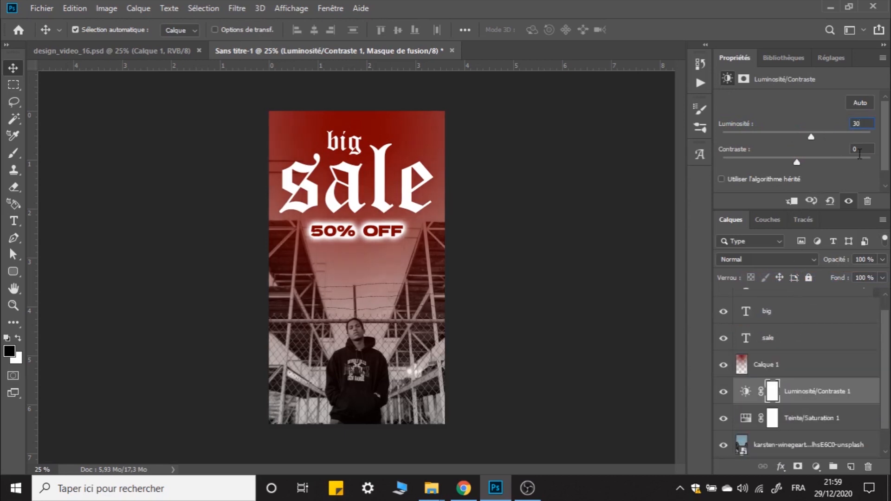
# Step: Set the Brightness/Contrast layer's contrast to 30 and move it above the red glow layer "Calque 1"
pyautogui.press('Tab')
pyautogui.write('30')
pyautogui.moveTo(813, 400); pyautogui.dragTo(808, 357)
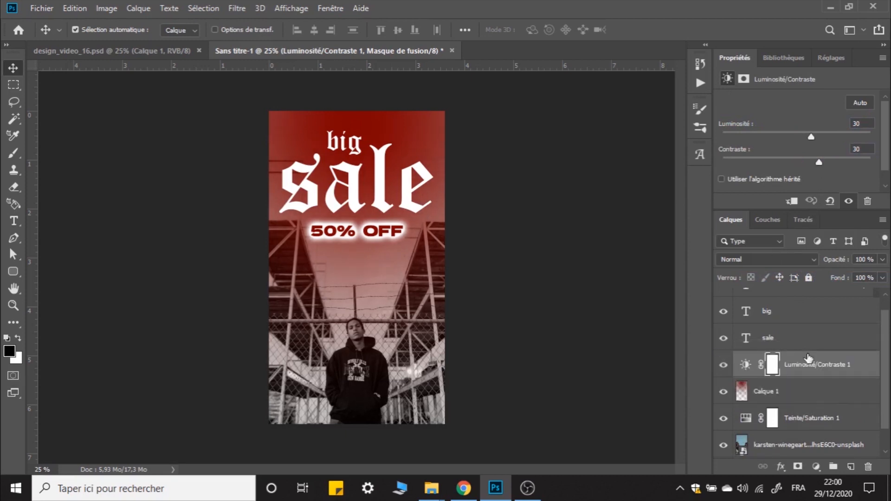
pyautogui.click(468, 247)
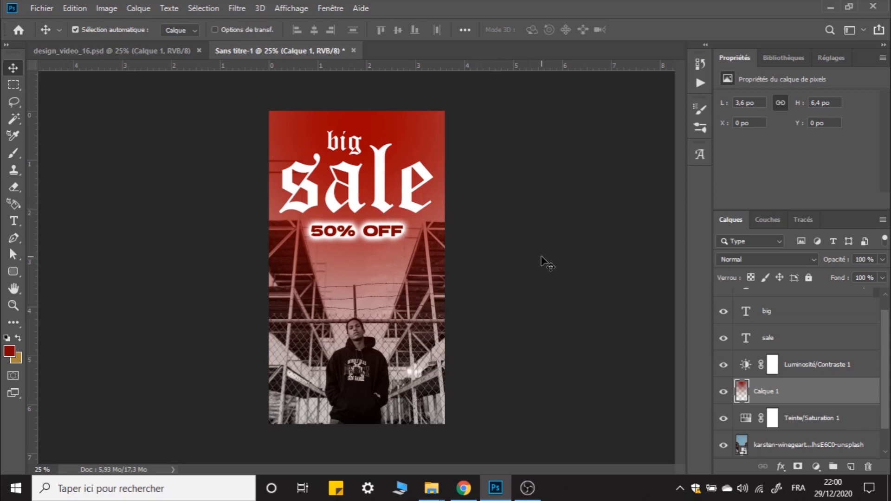
# Step: Save a copy of the poster in JPEG format as "Sans titre-1.jpg" in the project's video folder
pyautogui.click(43, 9)
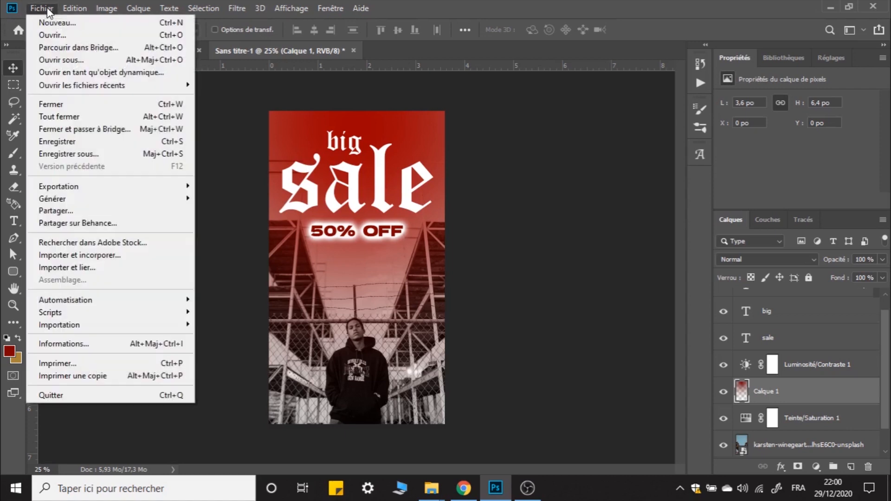
pyautogui.click(70, 155)
pyautogui.click(186, 339)
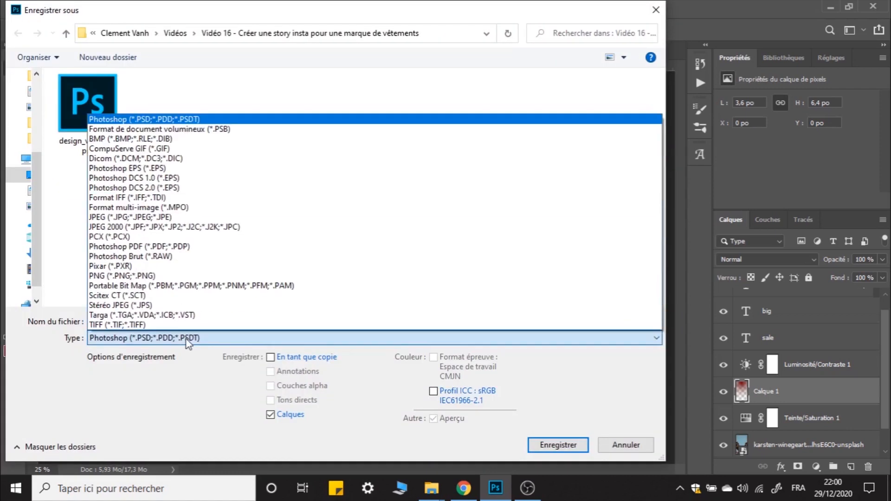
pyautogui.click(119, 216)
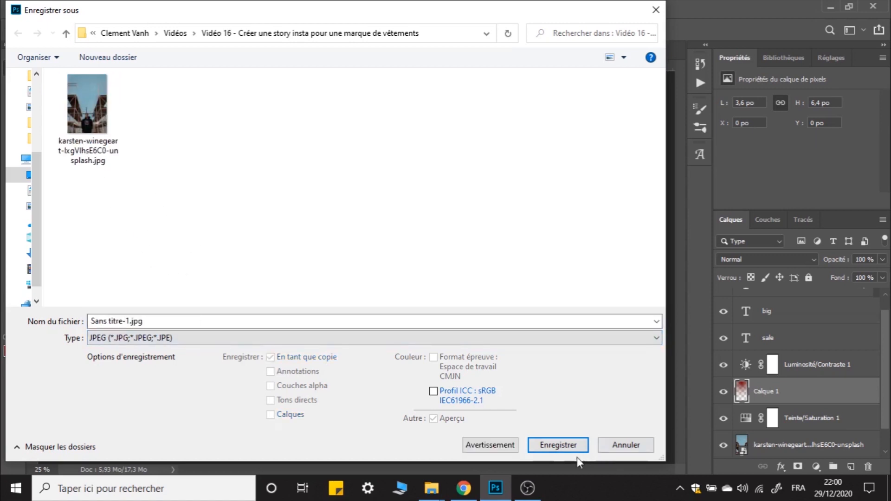
pyautogui.click(558, 446)
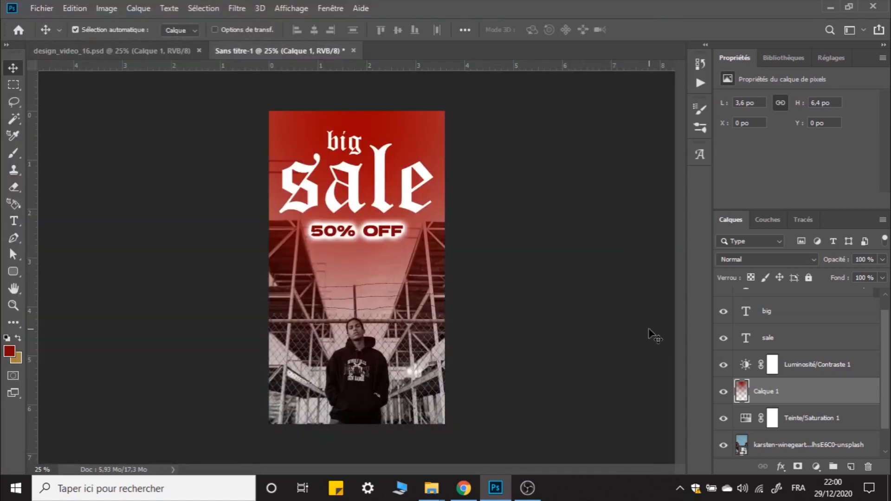